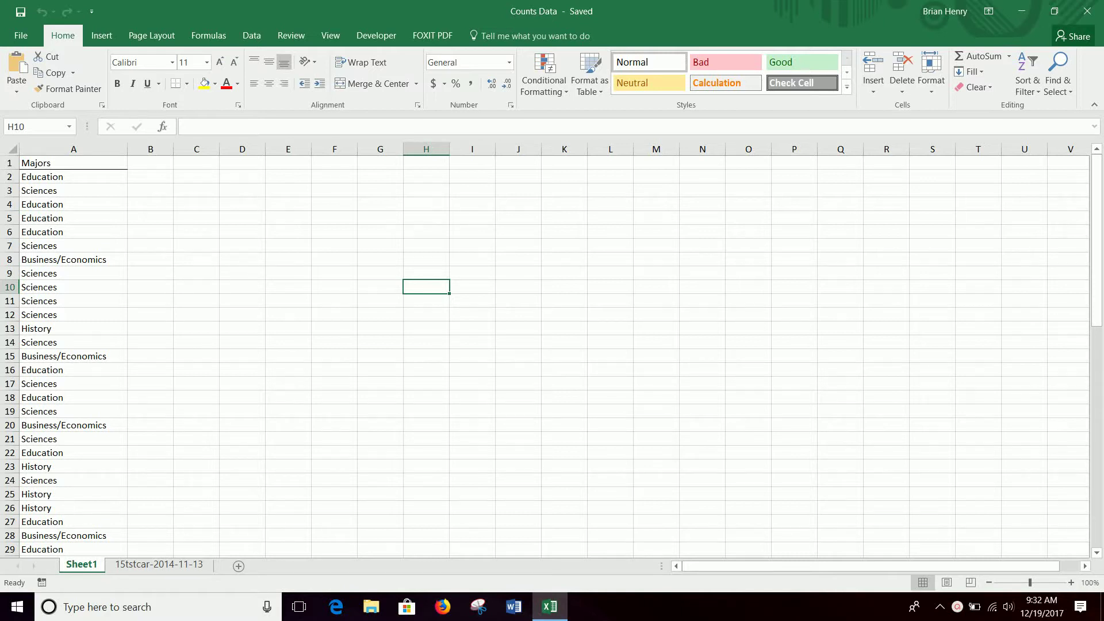
- Copy the Majors list A1:A66 and paste it starting at D4
click(159, 564)
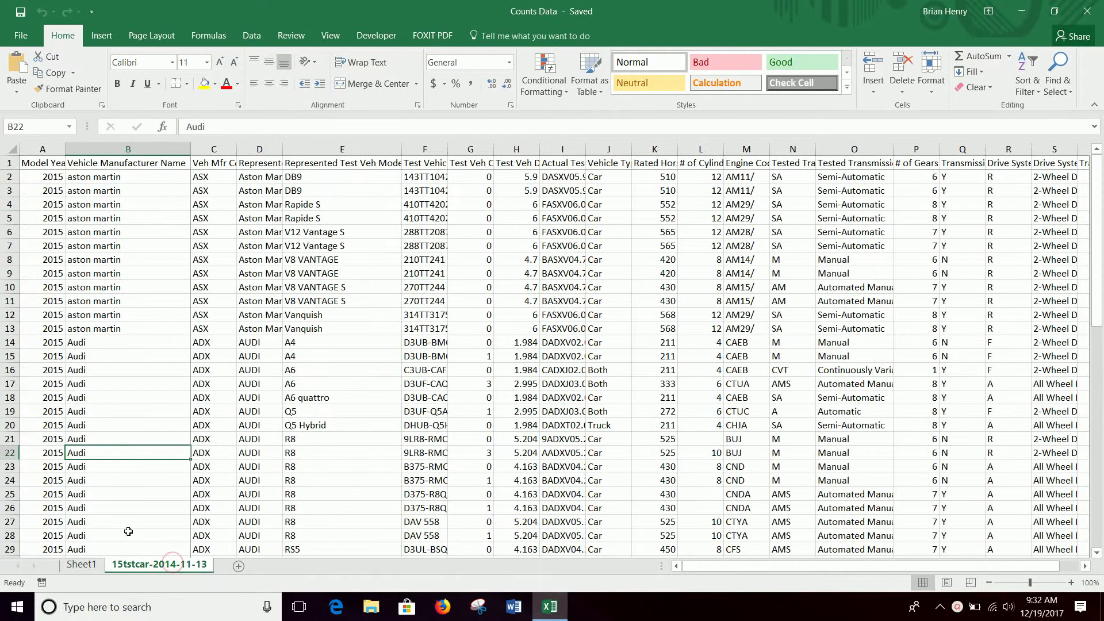
click(81, 564)
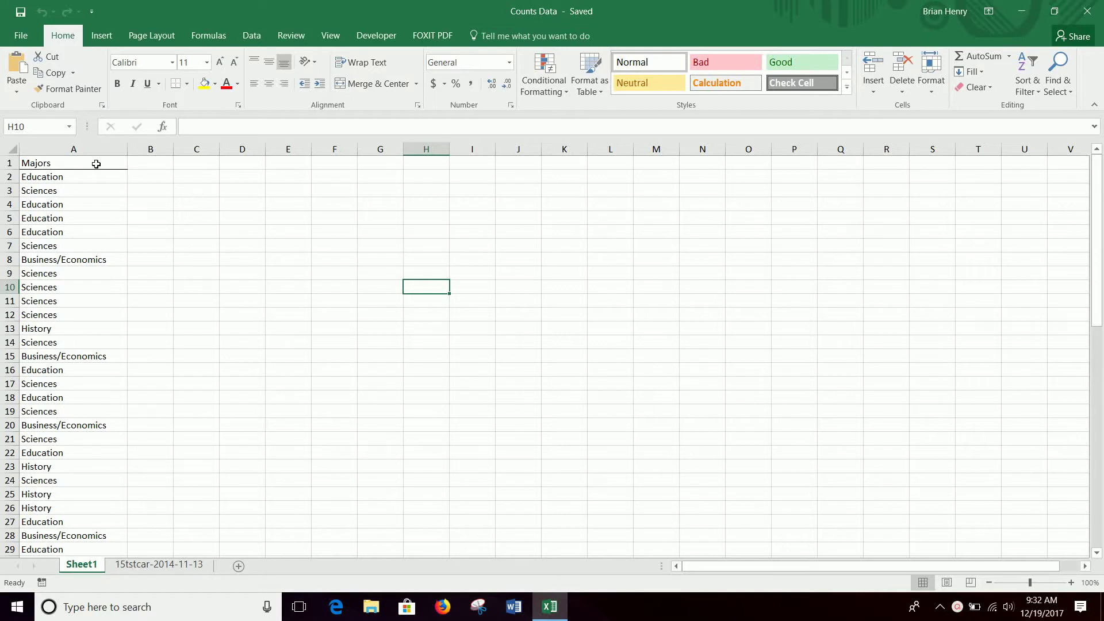
click(78, 161)
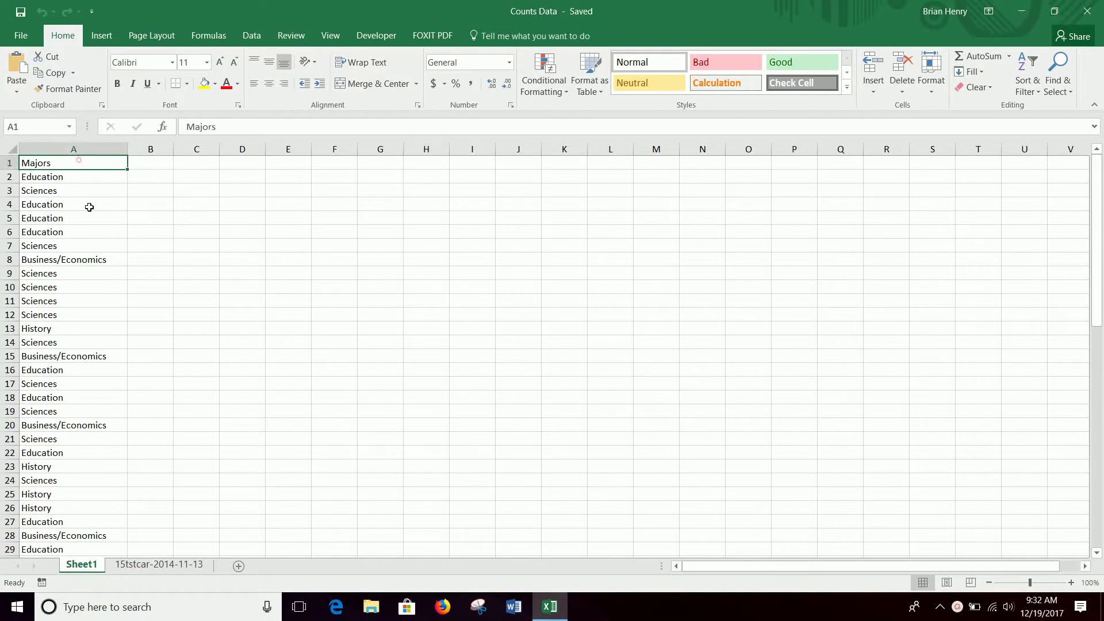
key(ctrl+shift+Down)
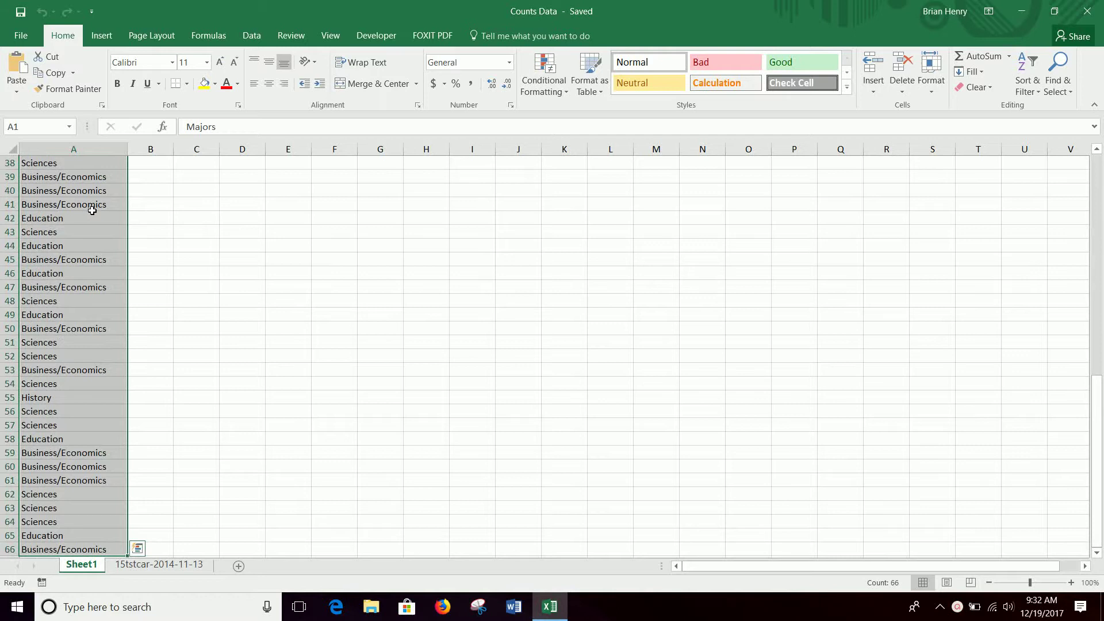
key(ctrl+c)
key(Right)
key(Right)
key(Right)
key(Down)
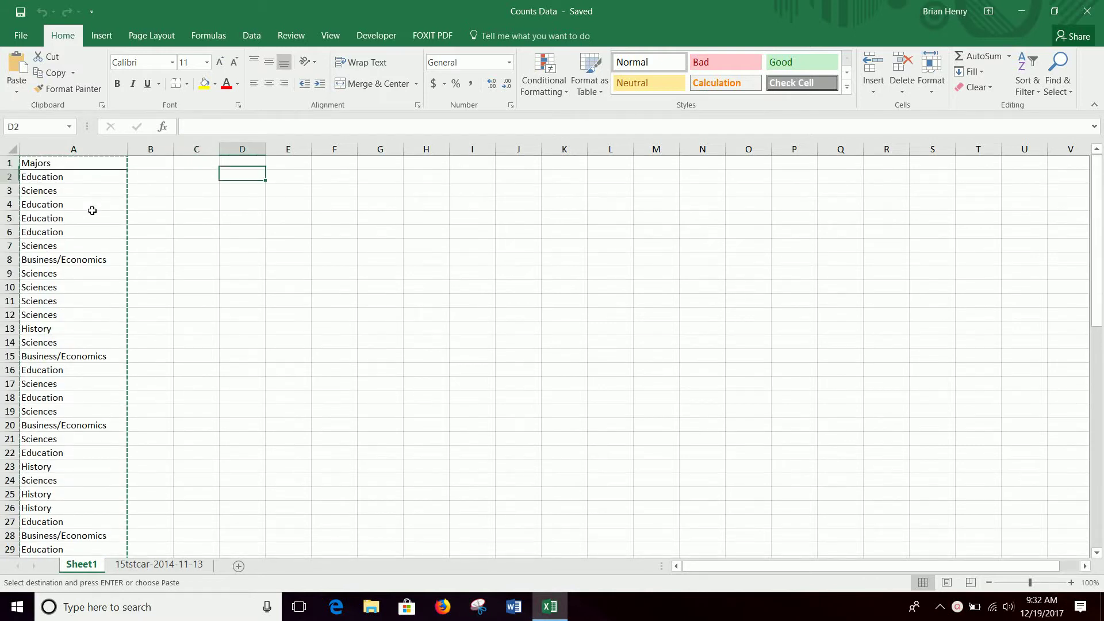
key(Down)
key(Down)
key(ctrl+v)
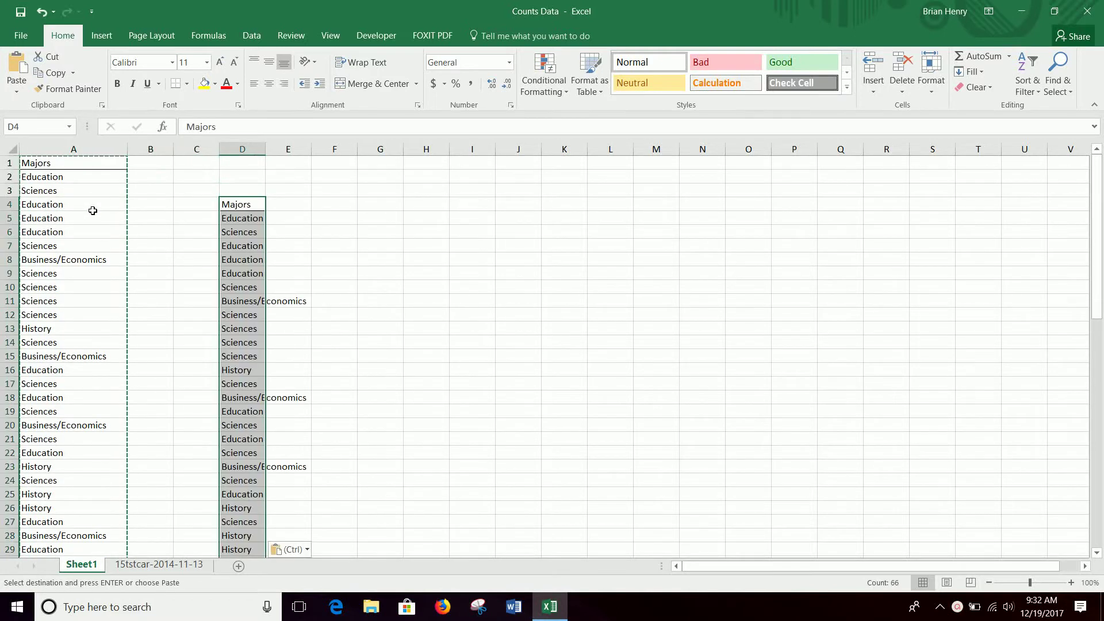
- Remove duplicates from the pasted list to leave four unique majors, then autofit column D
click(252, 36)
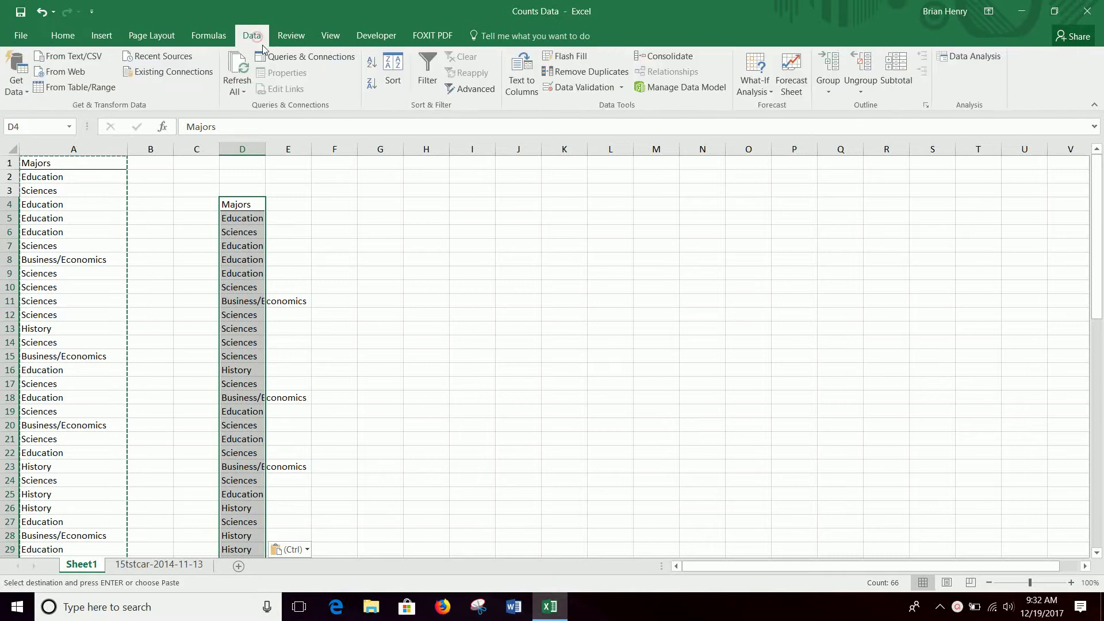
click(595, 70)
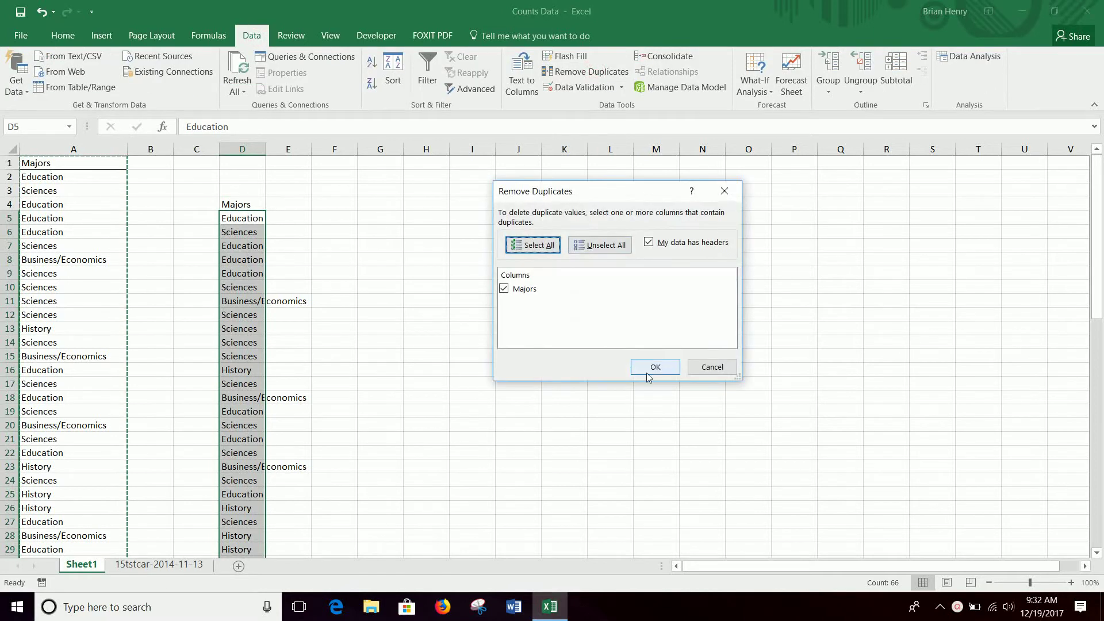
click(655, 366)
click(561, 344)
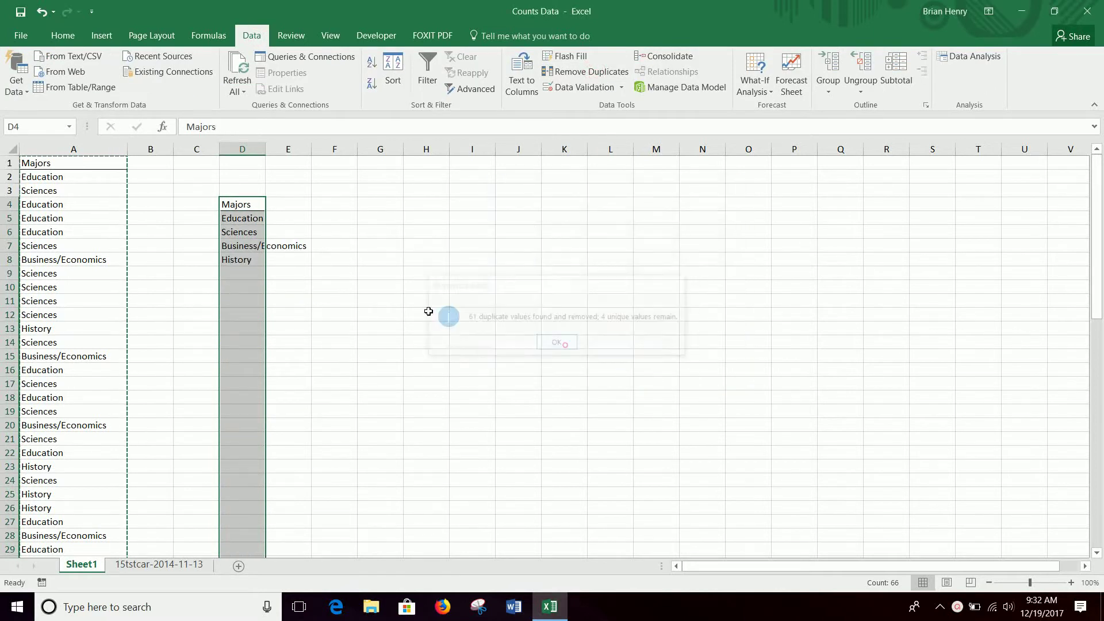
click(252, 206)
drag(247, 218, 252, 260)
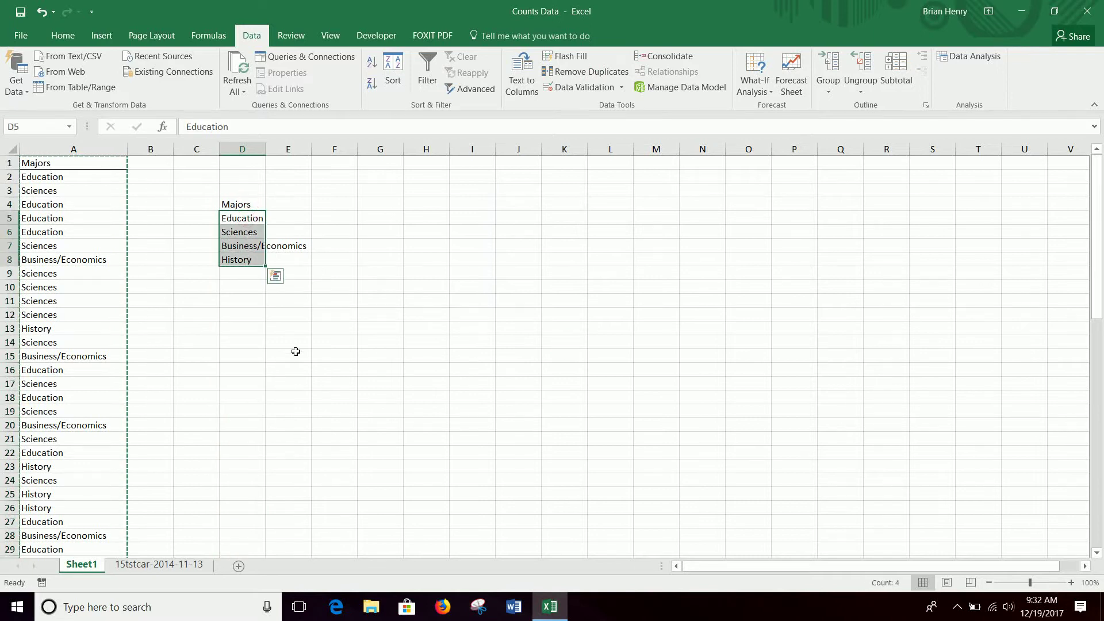
double_click(265, 148)
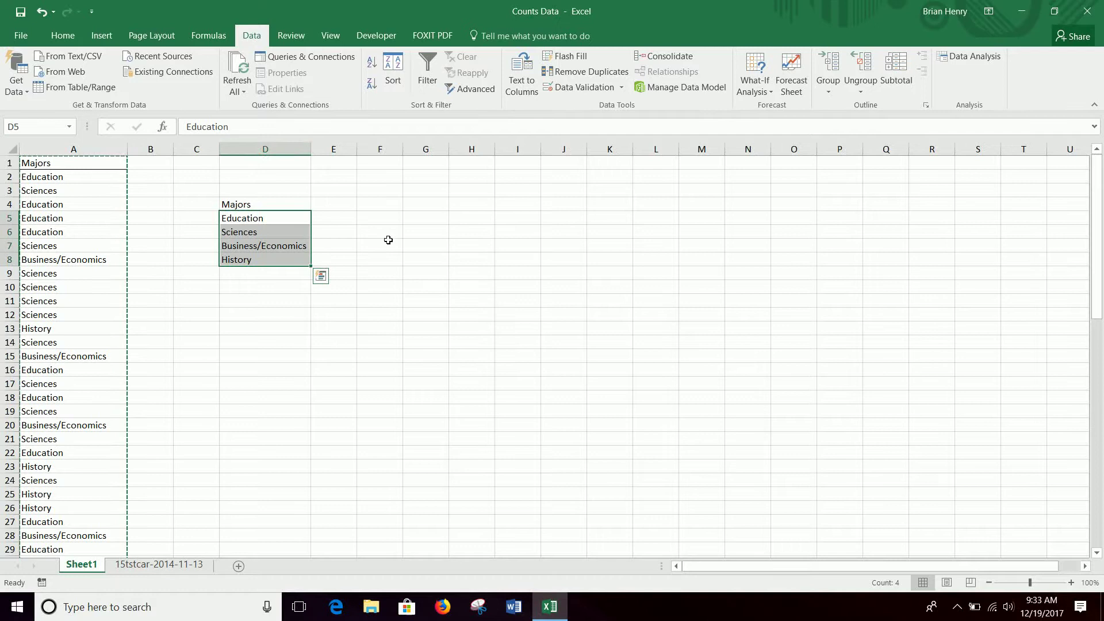
- Add '# of Students' and '% of Students' headings in E4 and F4, autofitting both columns
click(336, 207)
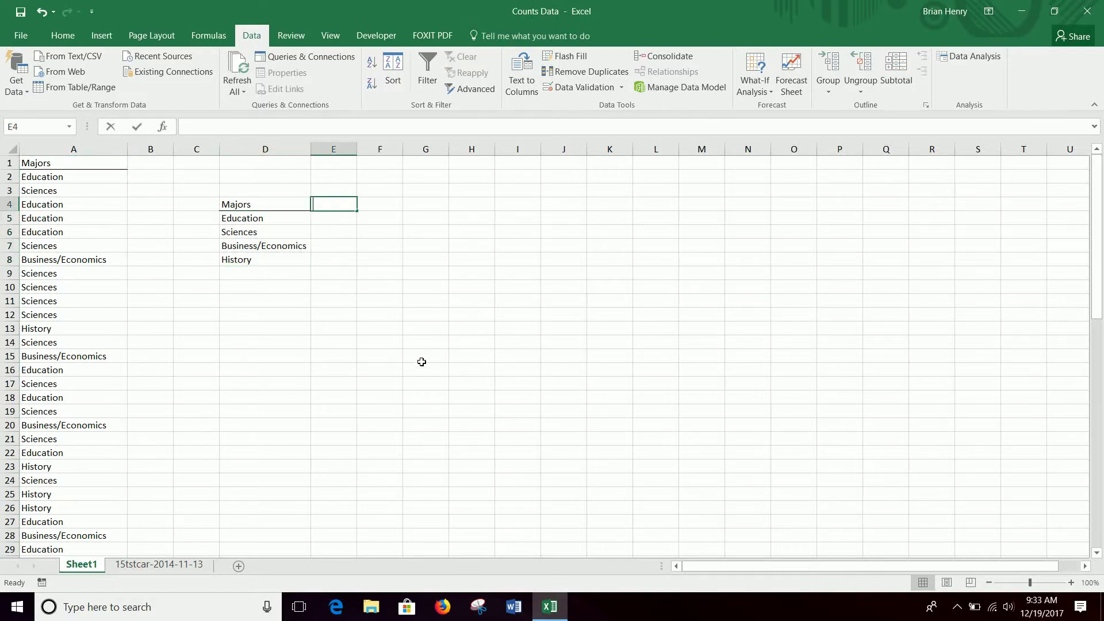
text(# of Studen)
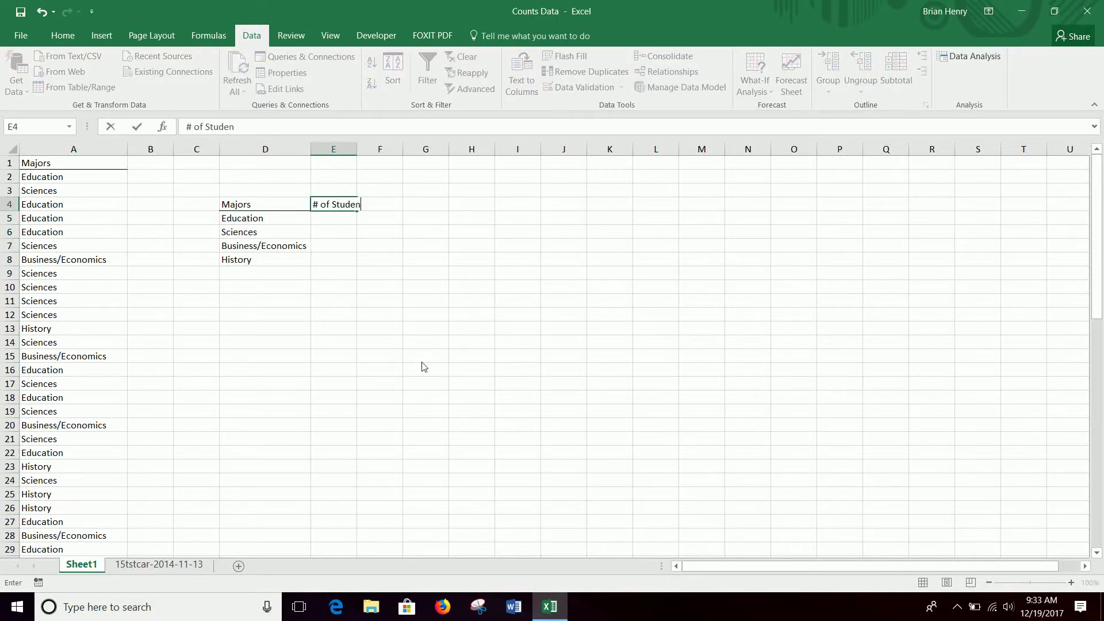
text(ts)
key(Tab)
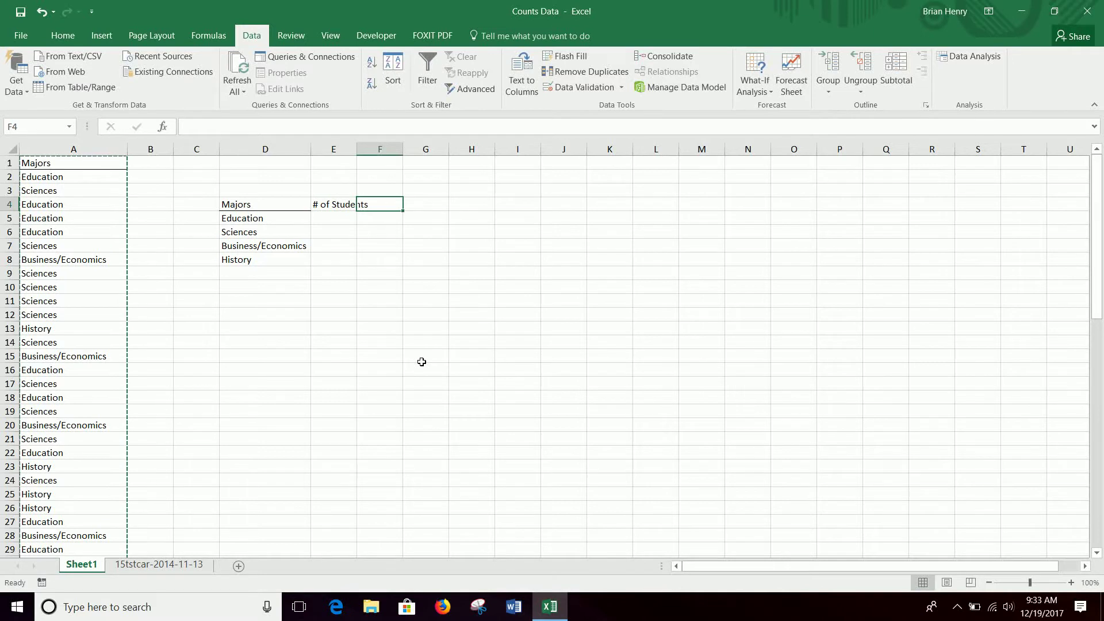
text(% of St)
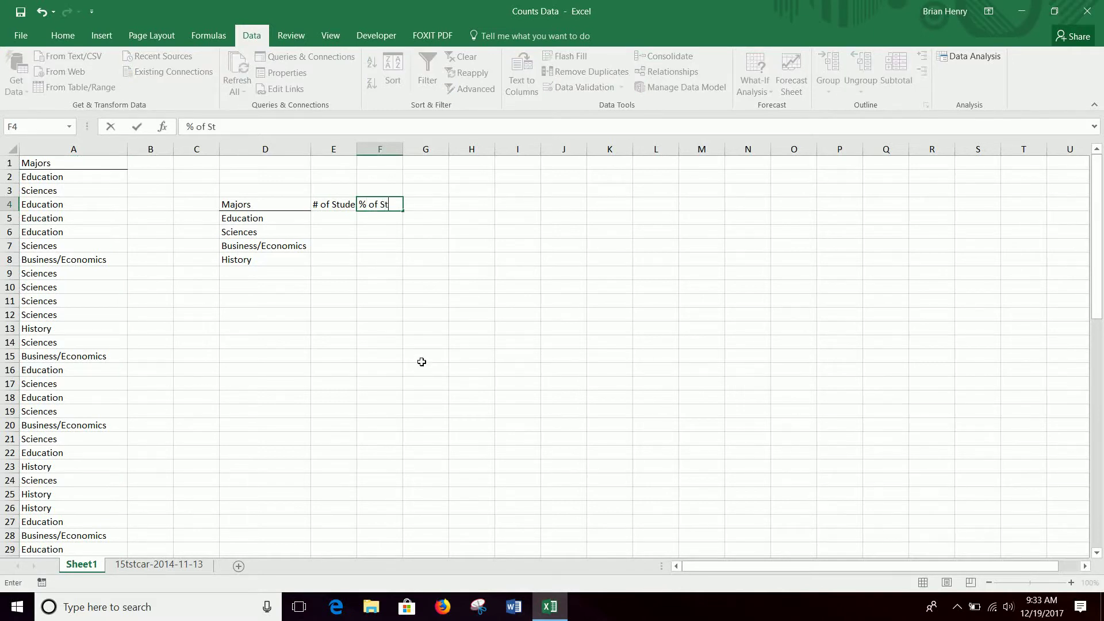
text(udents)
key(Return)
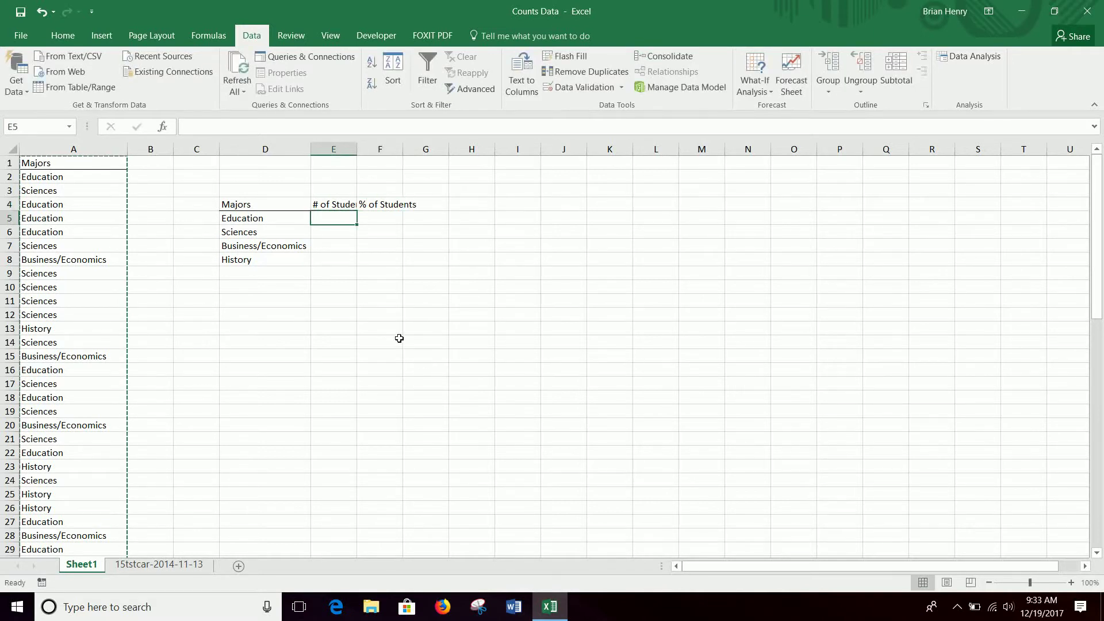
double_click(355, 143)
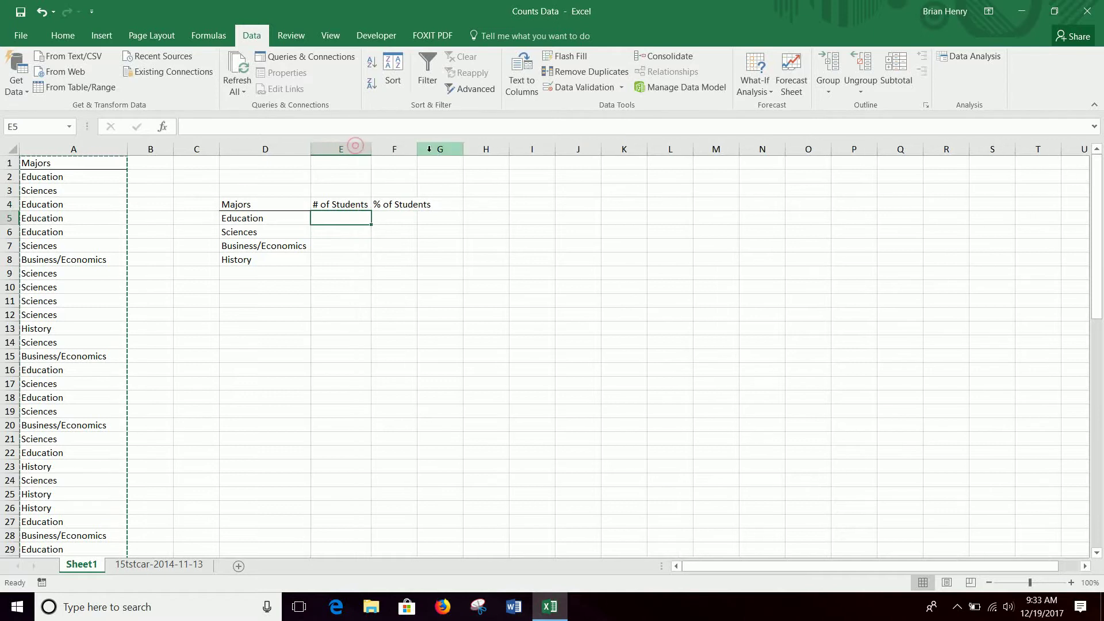
double_click(416, 143)
- Label cell D9 'Totals'
click(277, 275)
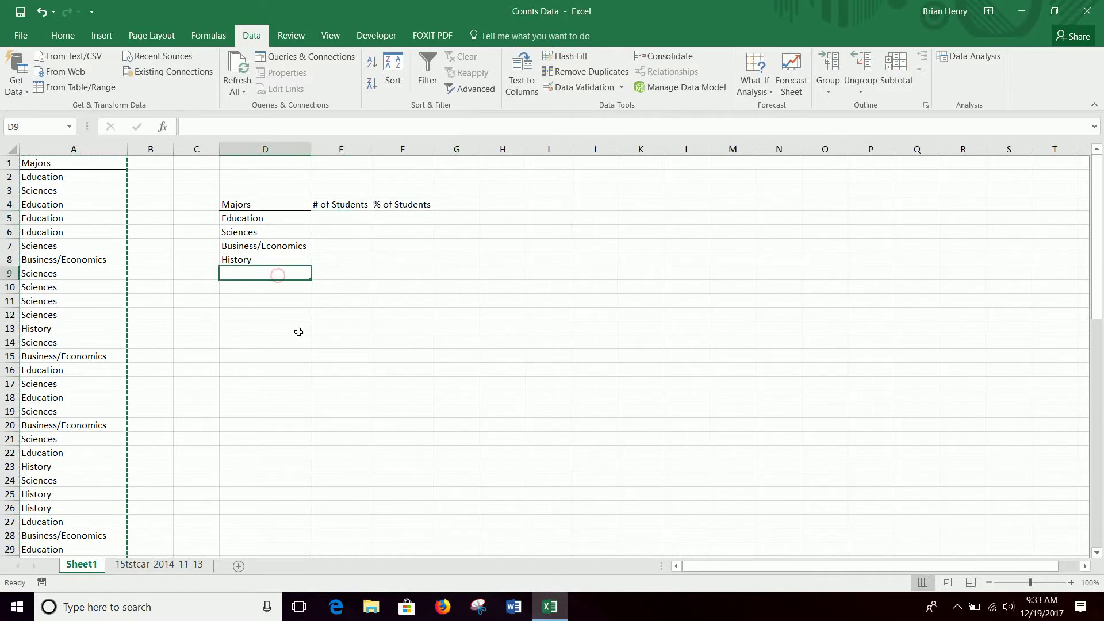
text(Total)
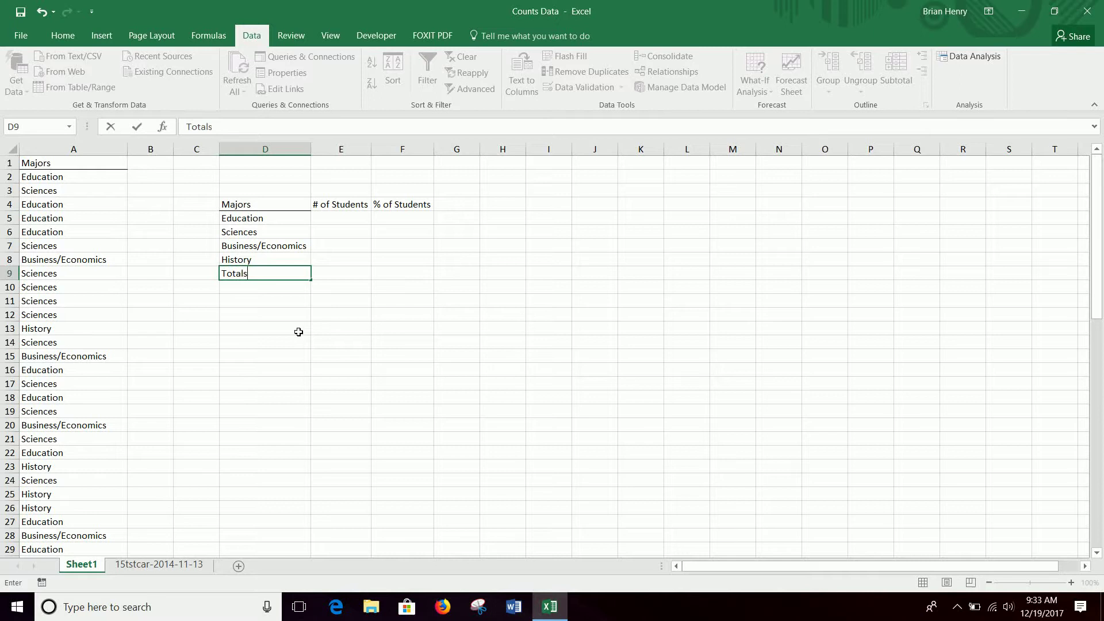
text(s)
key(Tab)
click(348, 216)
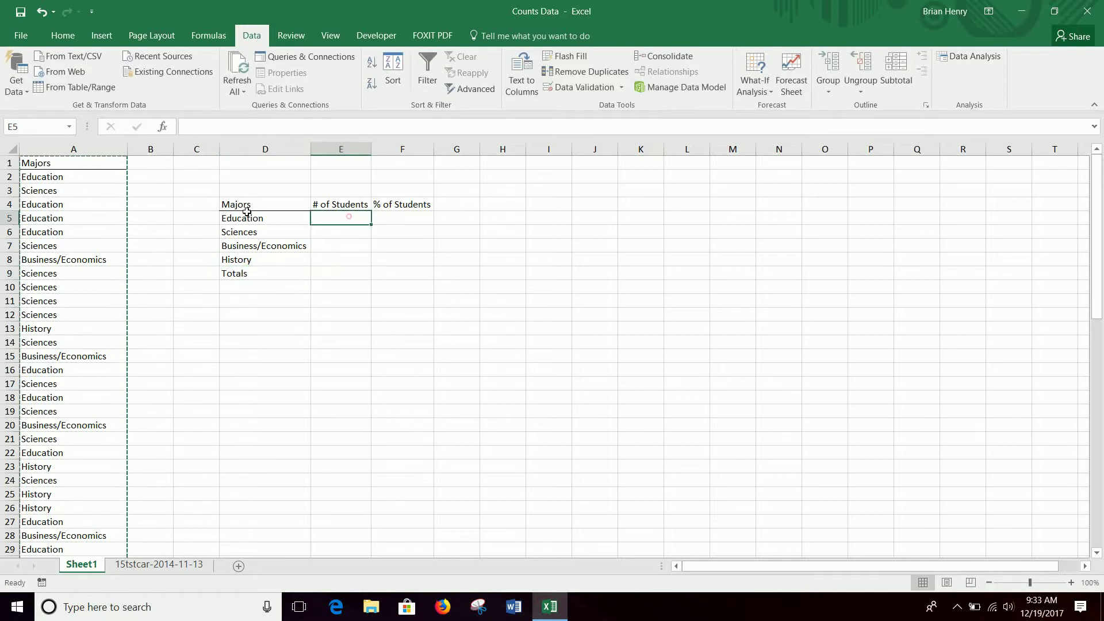
- Sort the raw Majors list A1:A66 A to Z and select the Business/Economics rows A2:A18
click(100, 175)
click(98, 166)
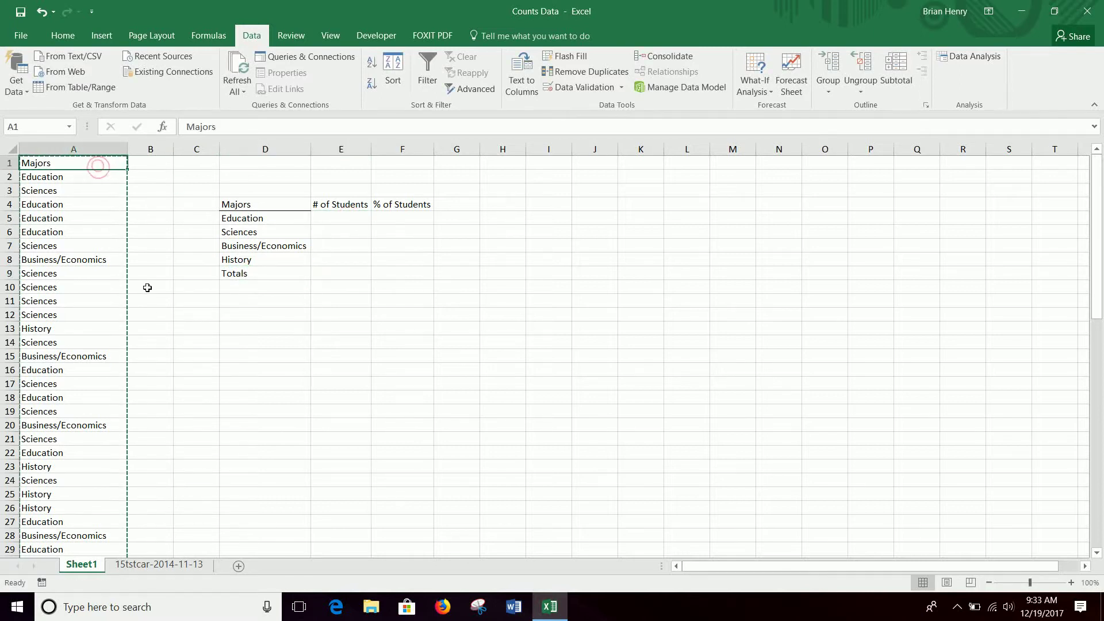
key(ctrl+shift+Down)
right_click(90, 276)
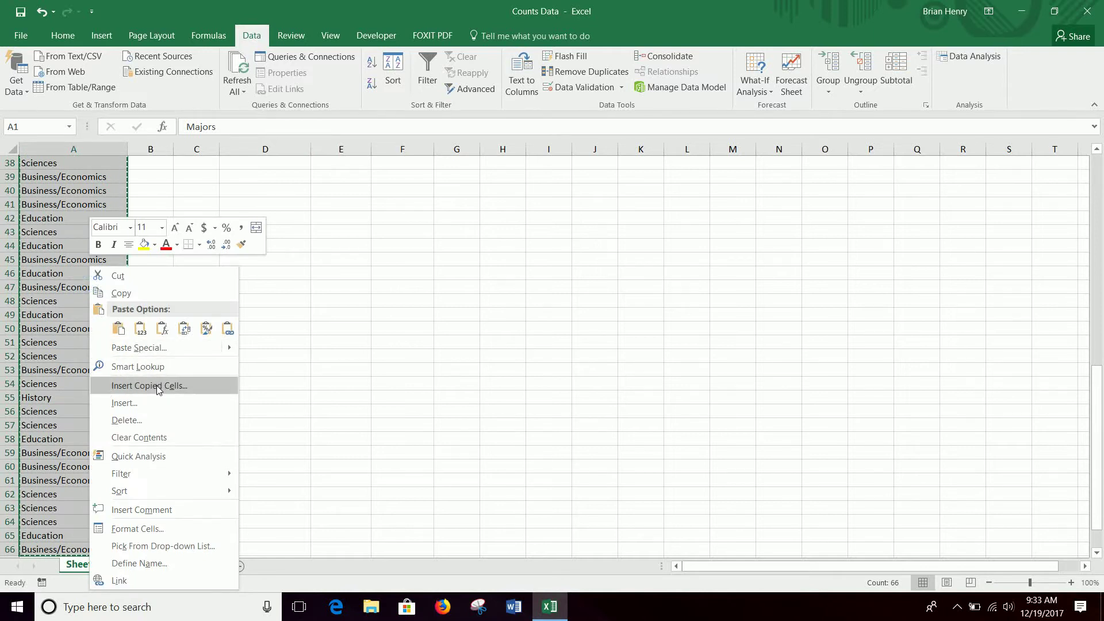
mouse_move(166, 490)
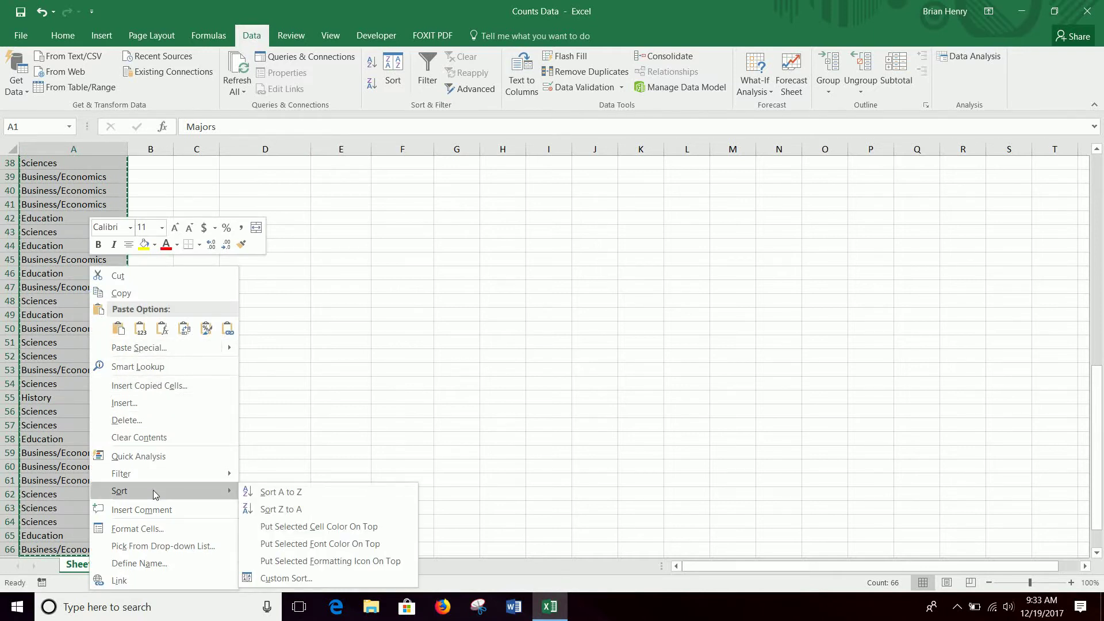
click(282, 492)
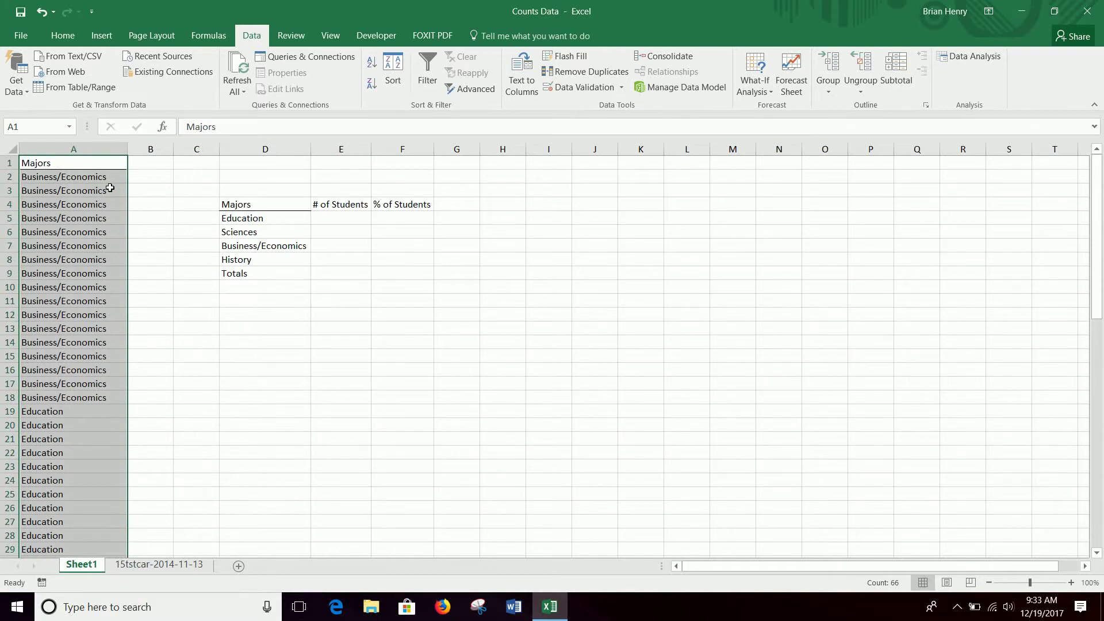
drag(106, 177, 95, 397)
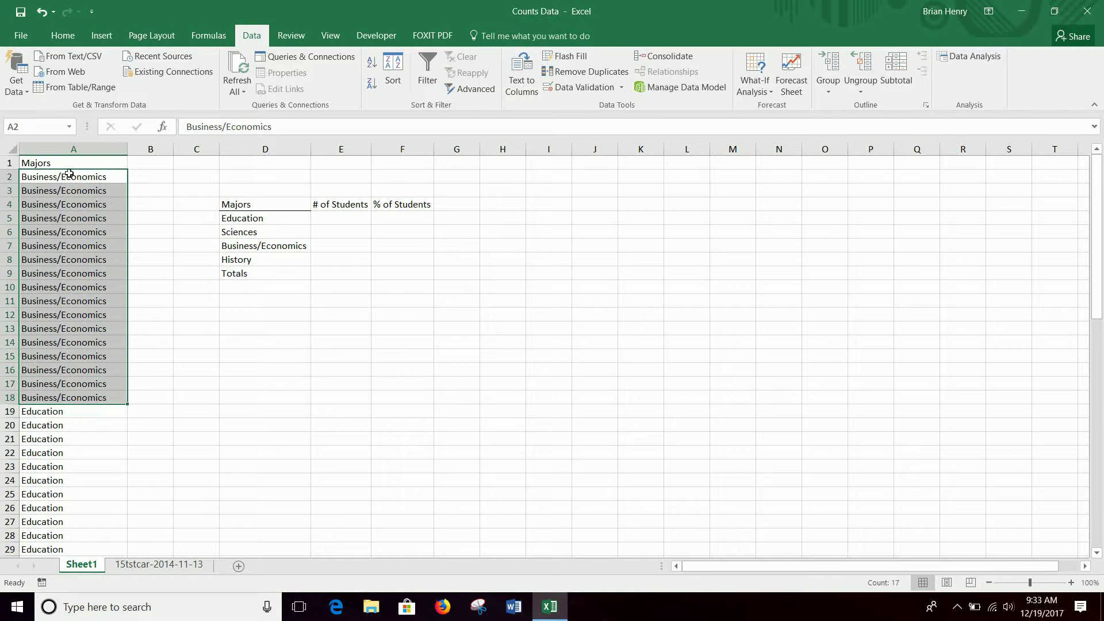
drag(69, 173, 72, 395)
- Enter 17 as the Business/Economics count in E7, then select the Education and Sciences entries
click(350, 246)
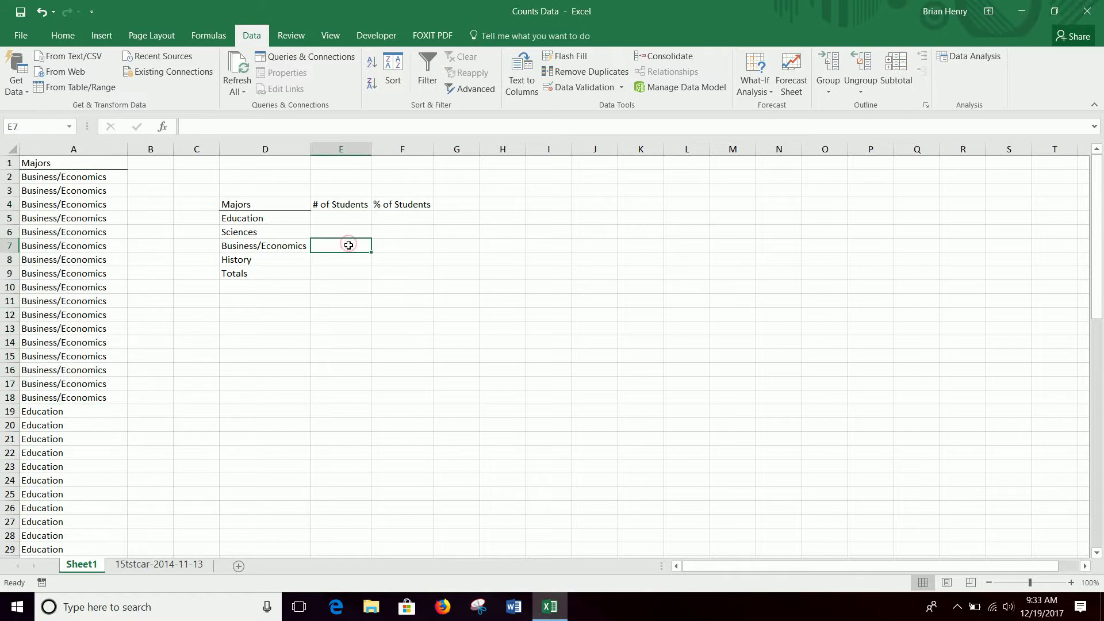
text(17)
key(Return)
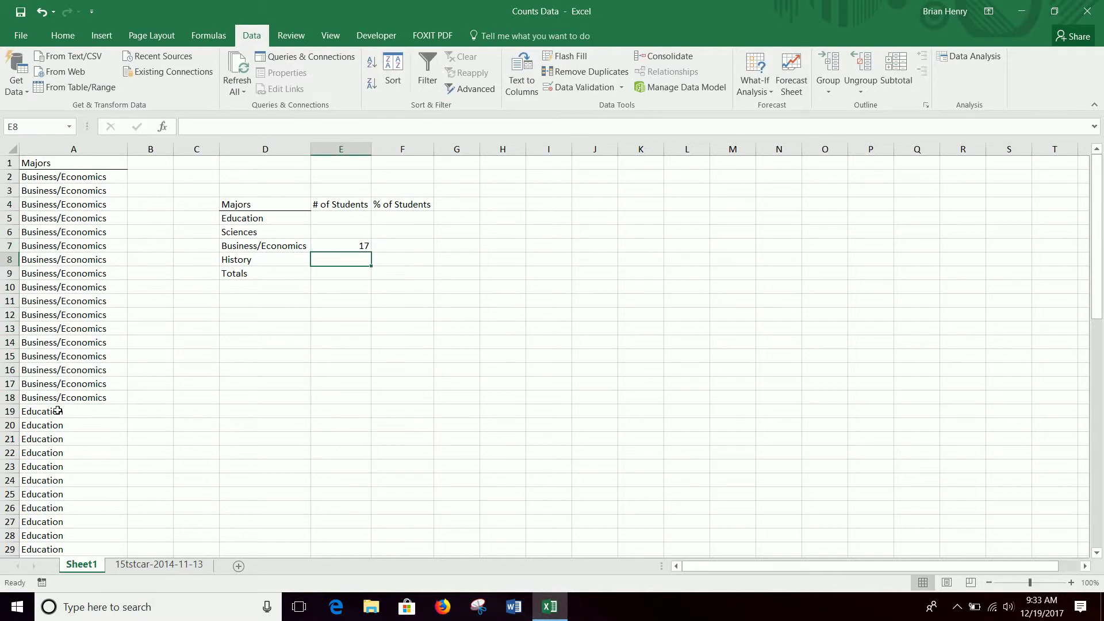
mouse_move(58, 411)
mouse_down()
mouse_move(9, 581)
mouse_move(26, 560)
mouse_move(40, 300)
mouse_move(74, 380)
mouse_move(69, 410)
mouse_up()
click(76, 423)
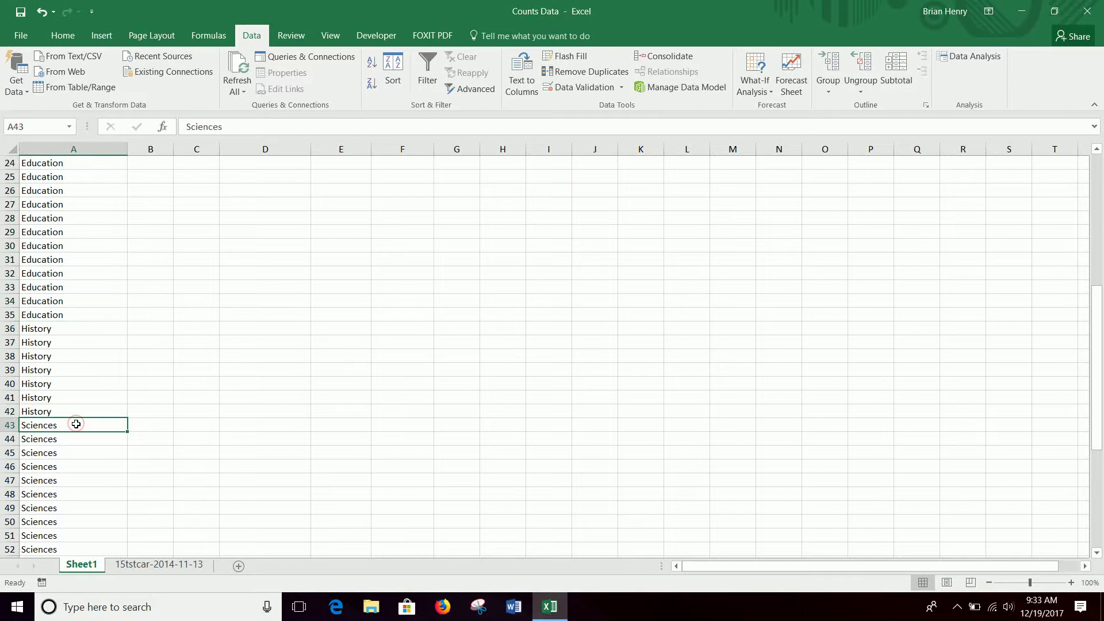
key(ctrl+shift+Down)
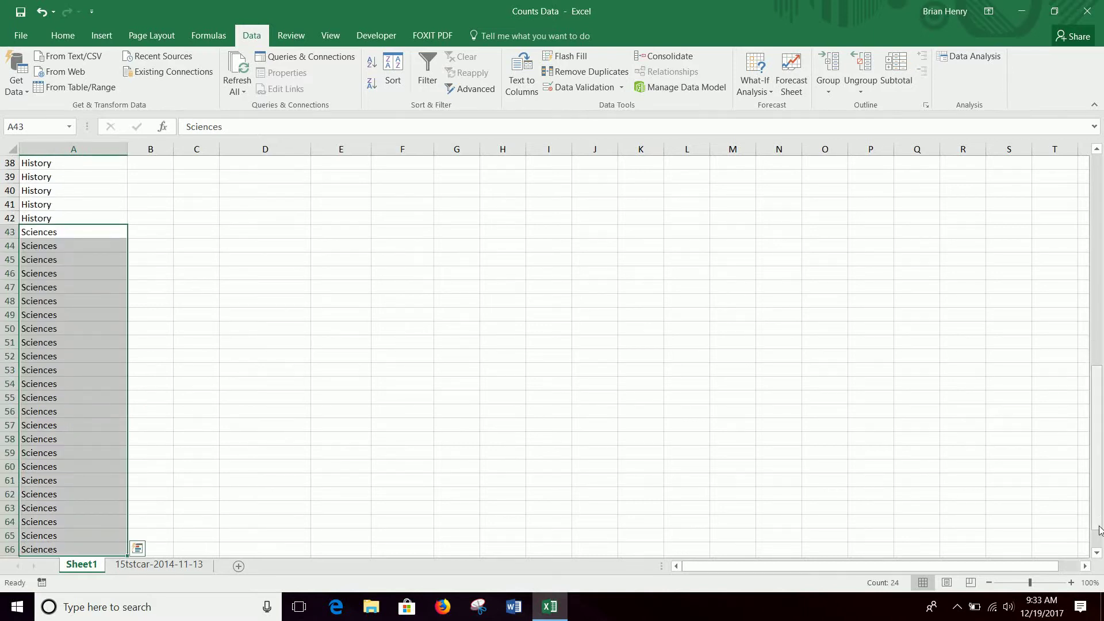
drag(1096, 425, 1096, 213)
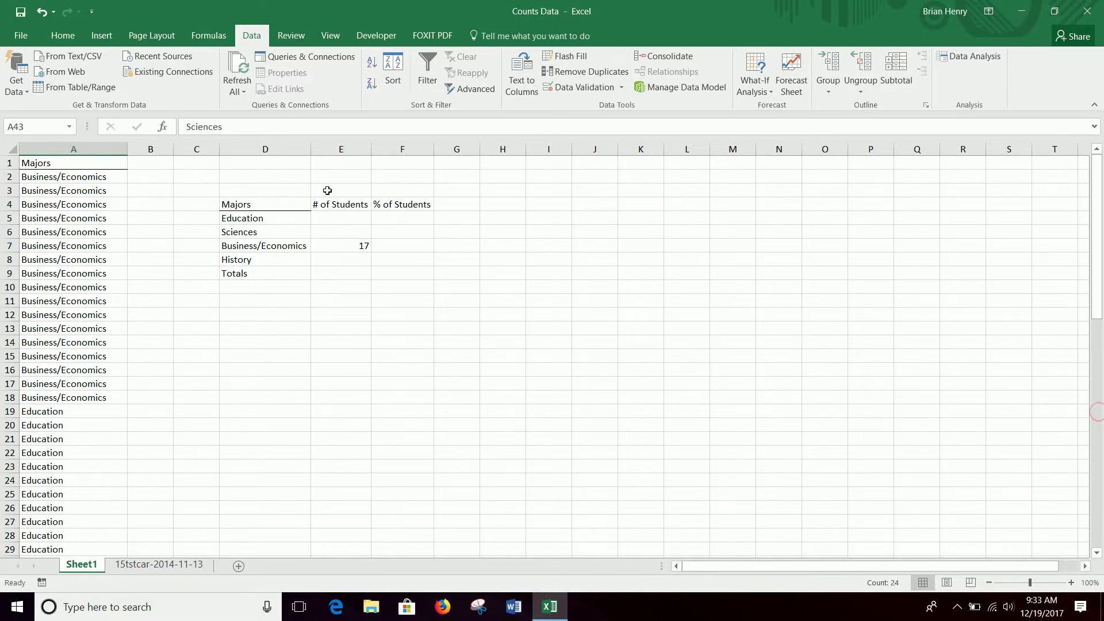
- Enter the counts 17 for Education, 24 for Sciences and 7 for History
click(361, 221)
text(17)
key(Return)
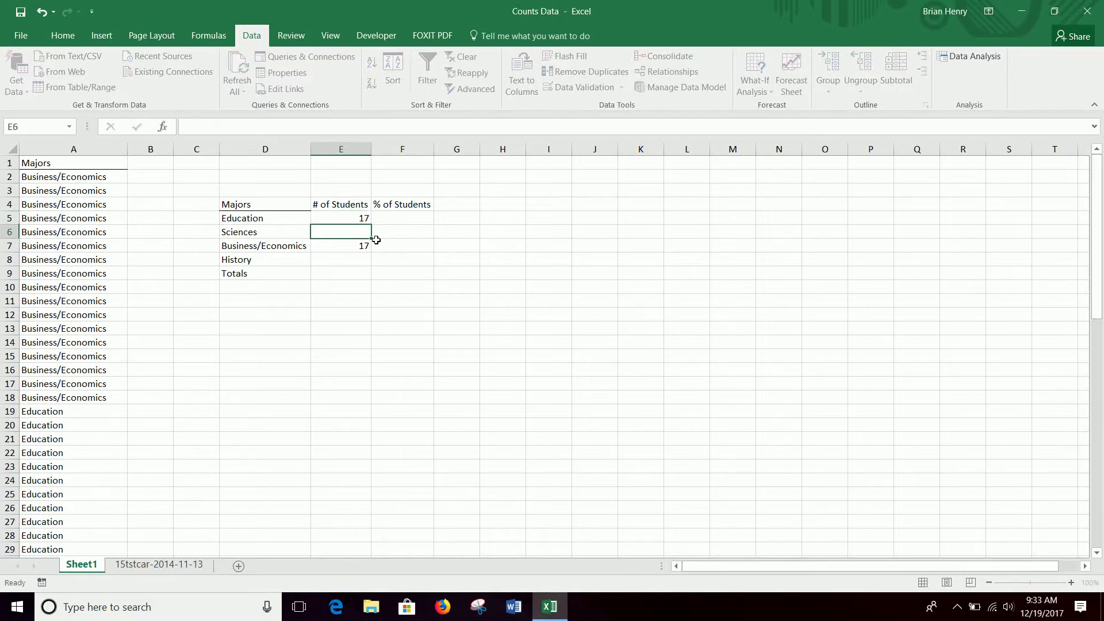
text(24)
key(Return)
key(Return)
key(Return)
key(Up)
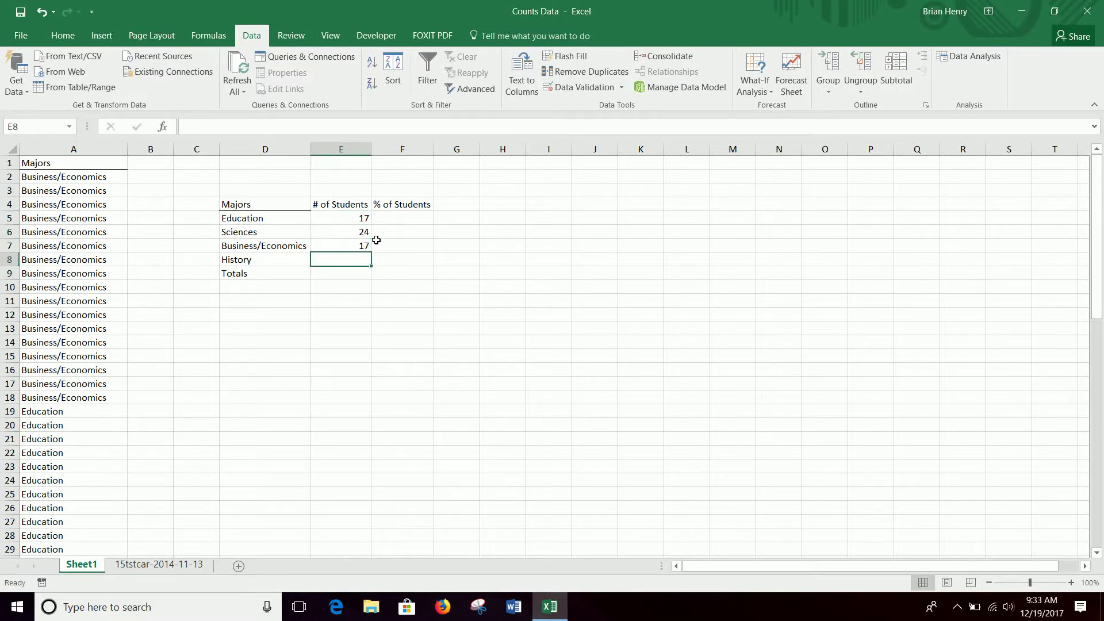
text(7)
key(Return)
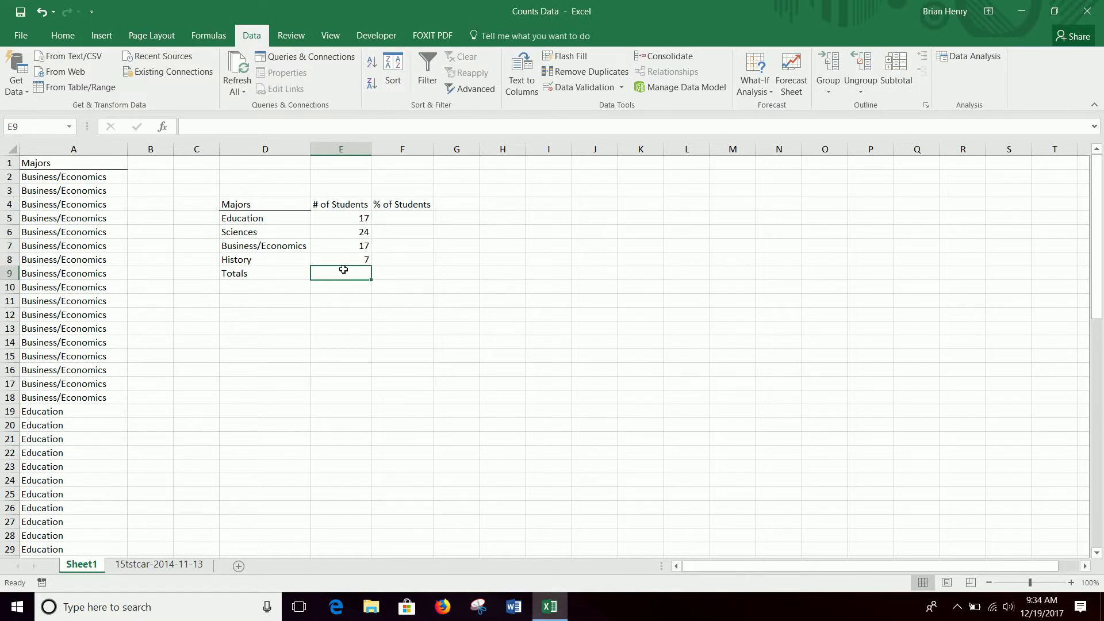
- Enter =SUM(E5:E8) in E9 so the Totals row shows 65
text(=sum()
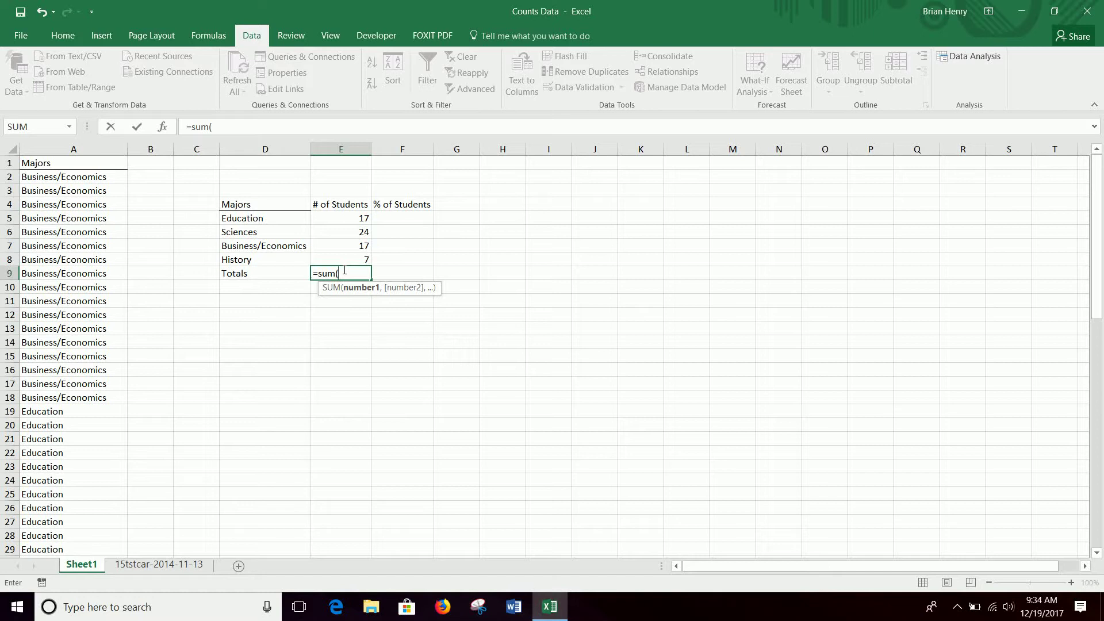
key(Up)
key(shift+Up)
key(shift+Up)
key(shift+Up)
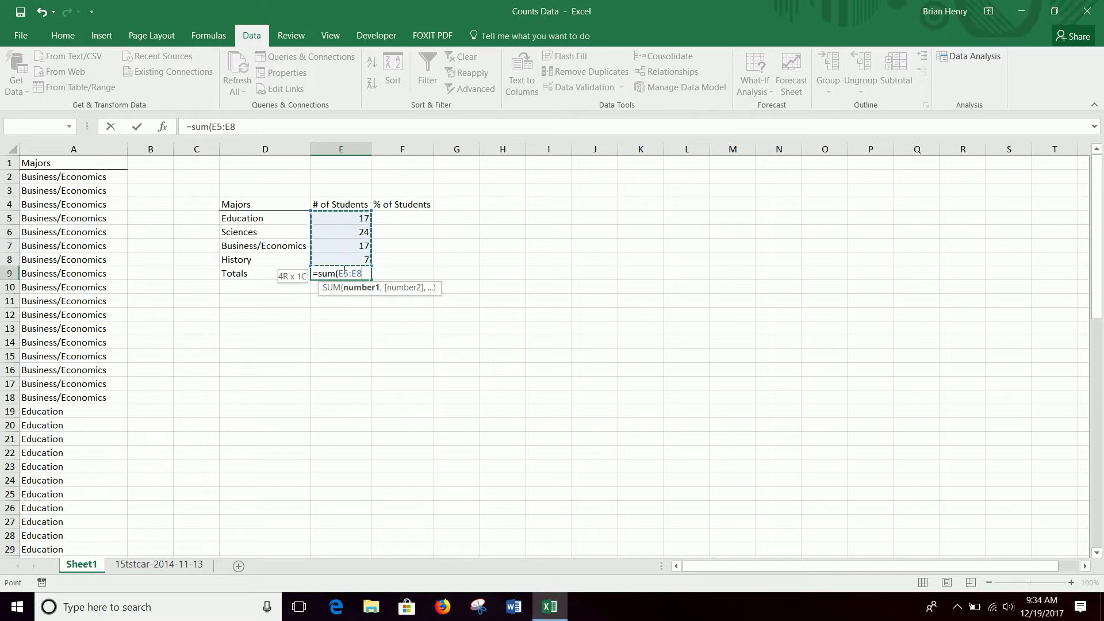
key(Escape)
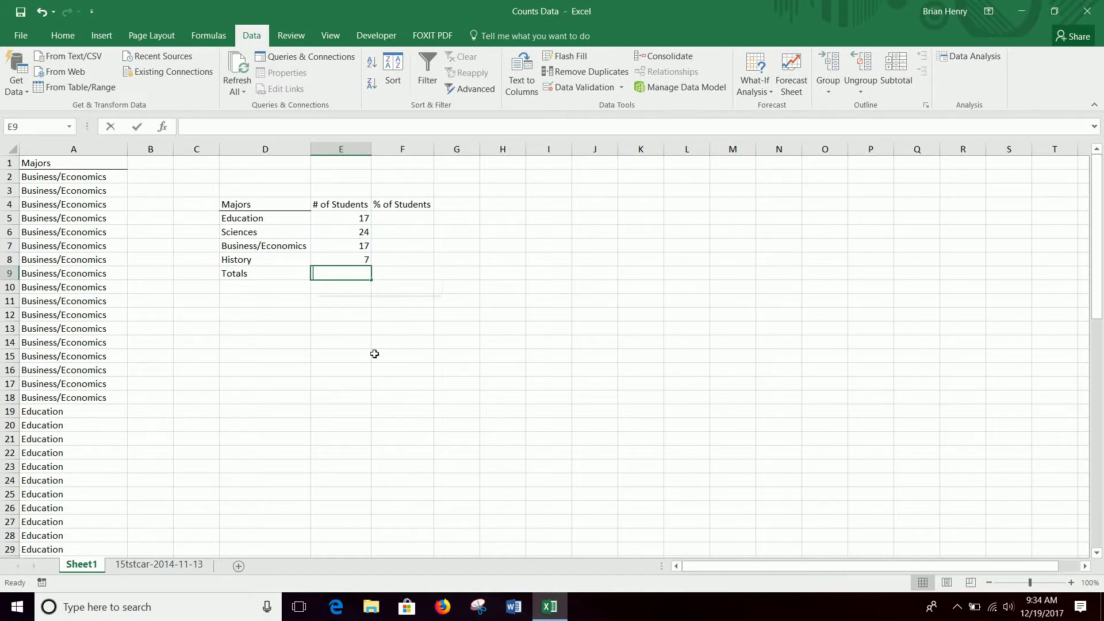
key(alt+equal)
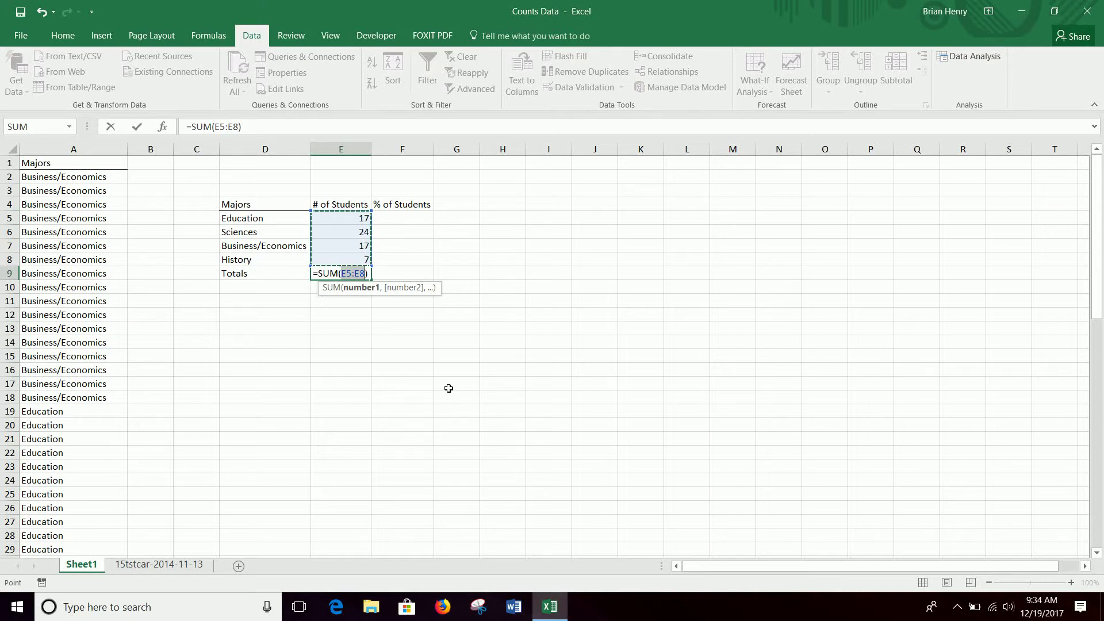
key(Return)
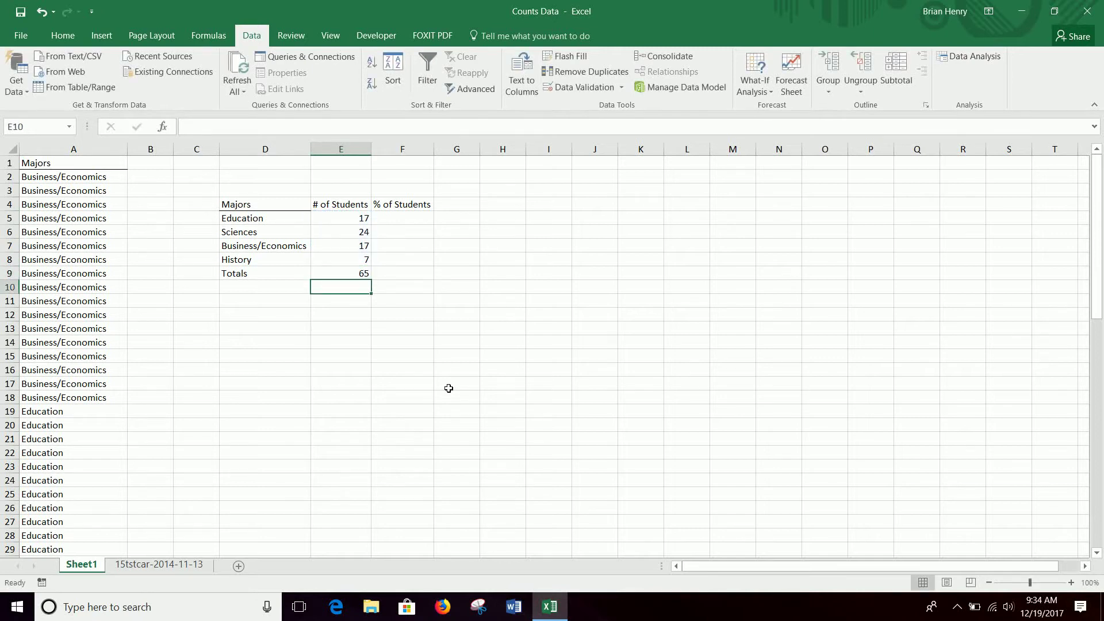
- Check the end of the raw majors list in column A, then return to the sheet's top
click(26, 260)
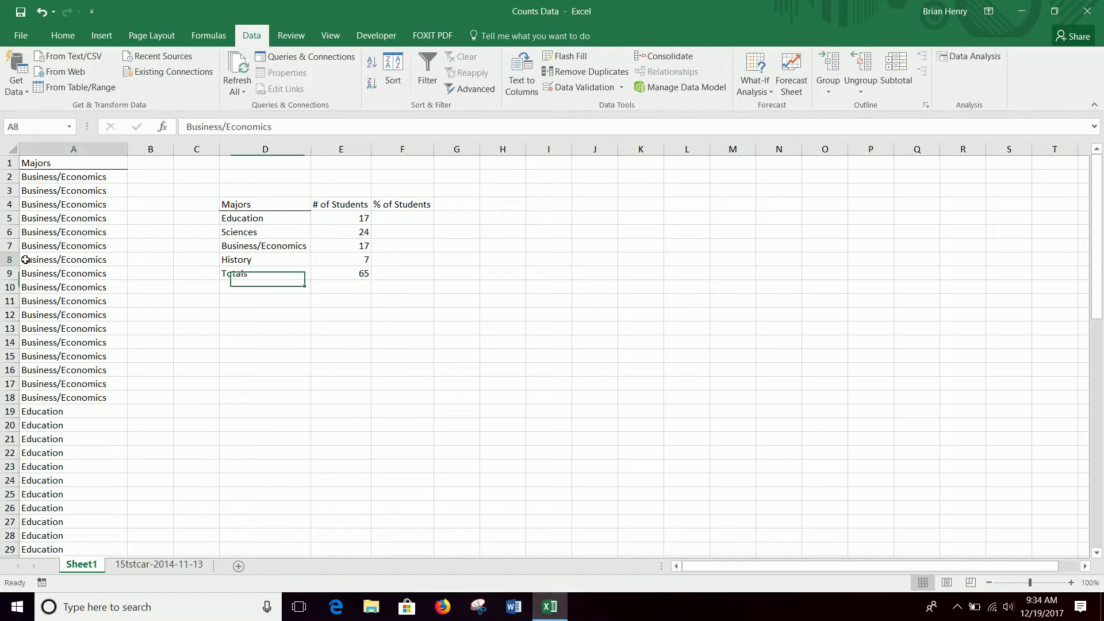
shift+click(30, 273)
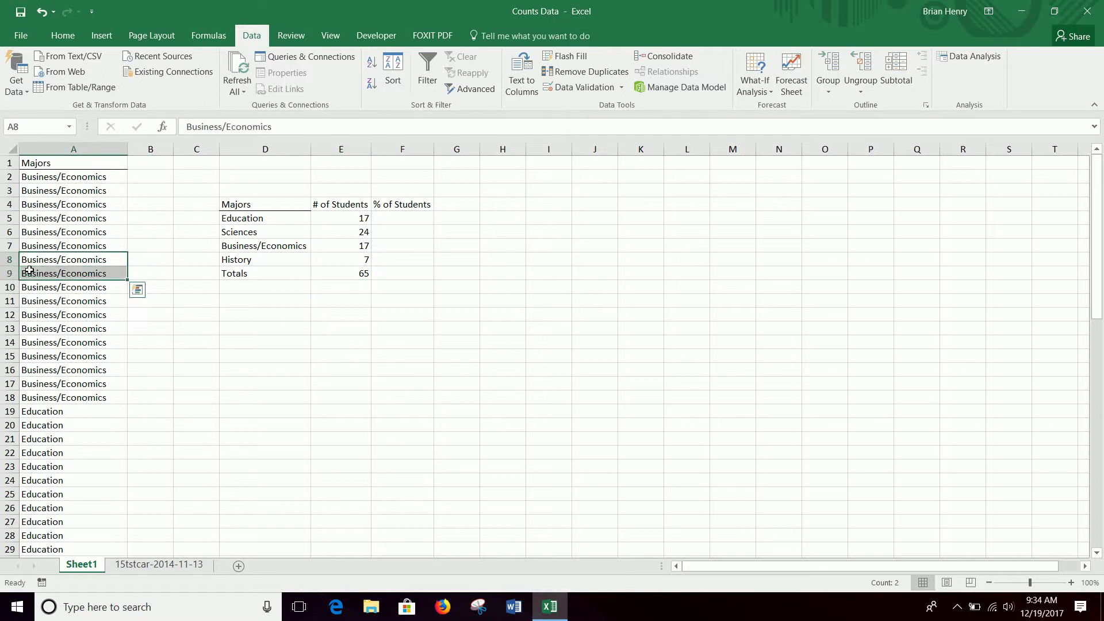
click(30, 270)
key(ctrl+Down)
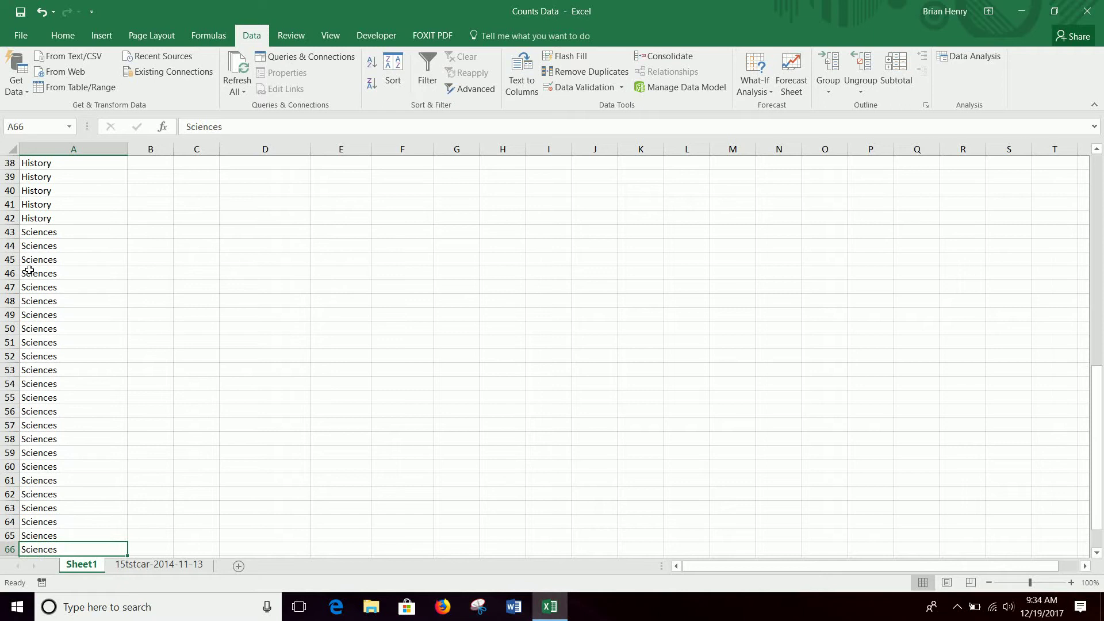
key(Right)
key(ctrl+Home)
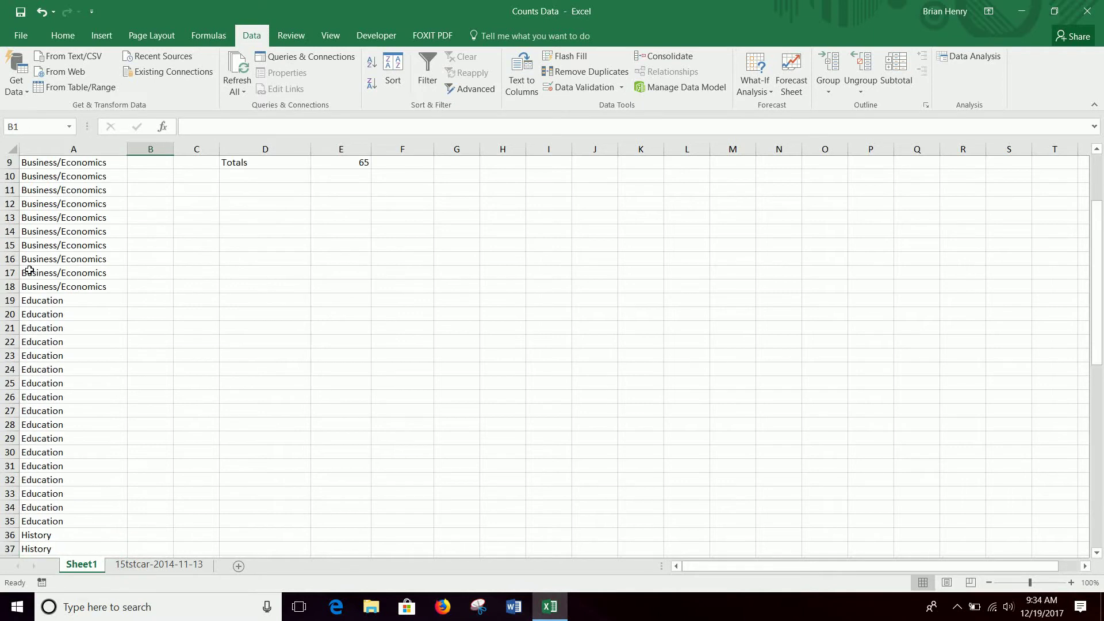
key(Right)
key(Right)
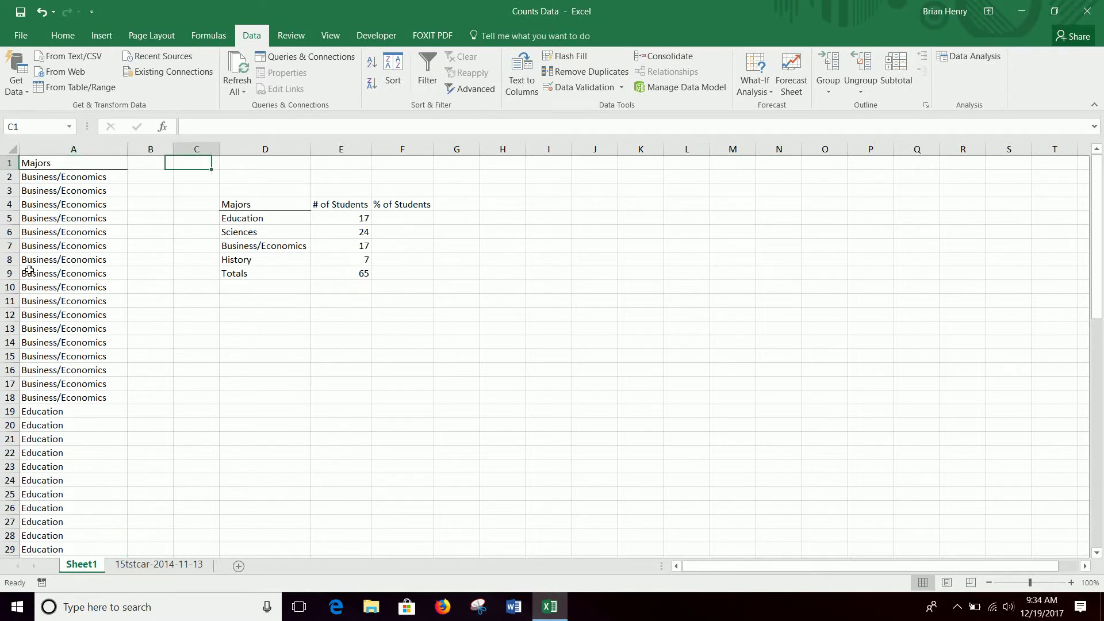
- Enter =E5/$E$9 in F5 for the Education share of students
click(395, 215)
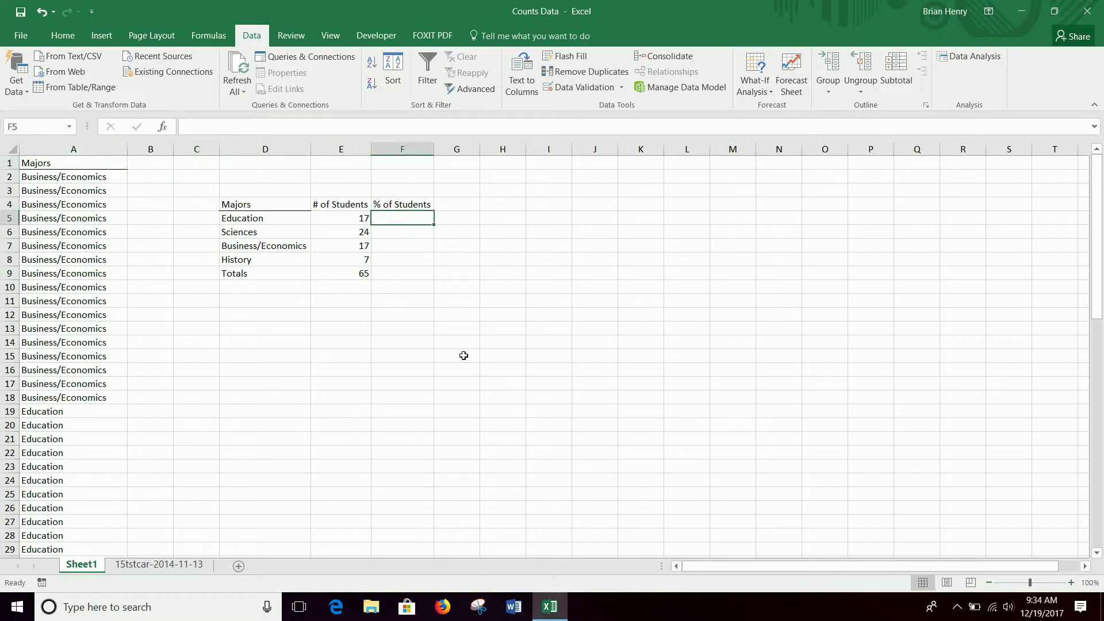
text(=)
key(Left)
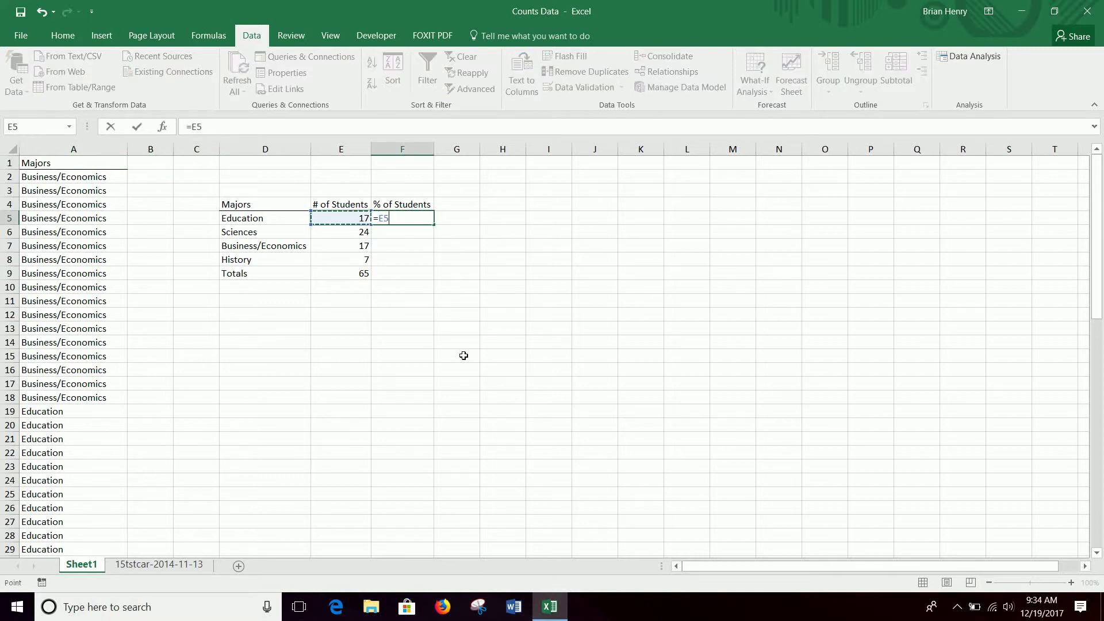
text(/)
click(348, 270)
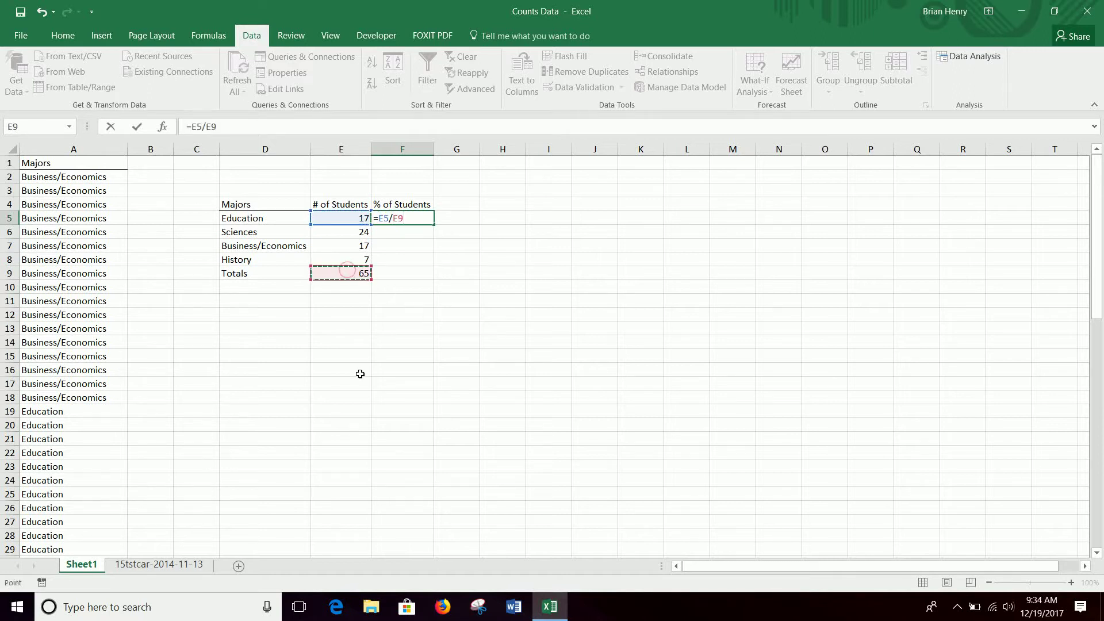
key(F4)
key(Return)
- Fill the share formula down to F8 and copy the E9 total formula into F9
click(425, 219)
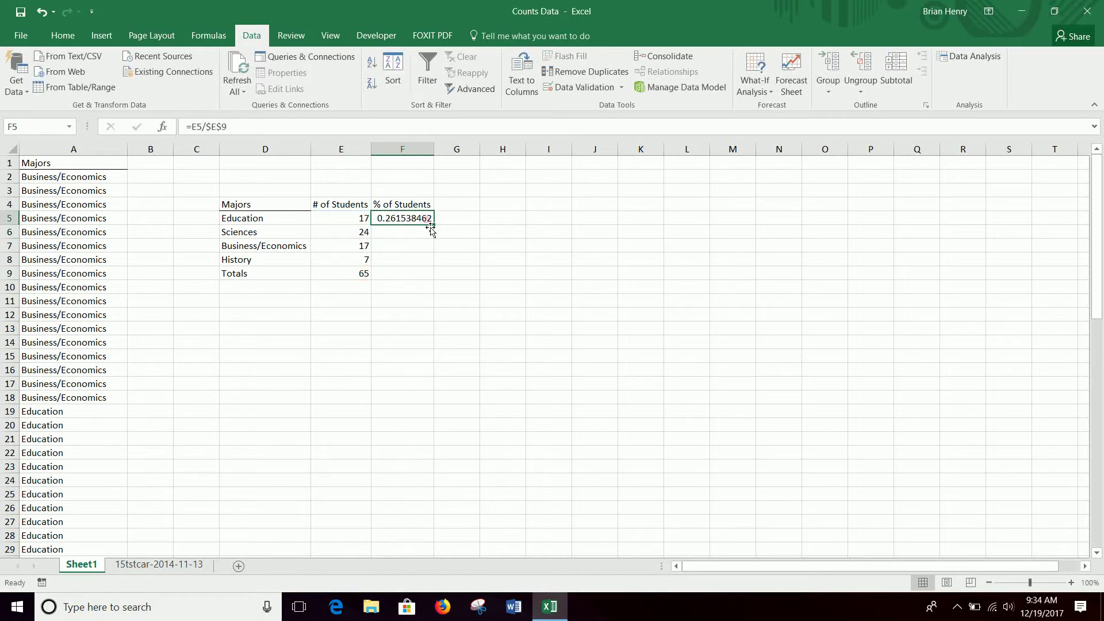
drag(435, 225, 433, 264)
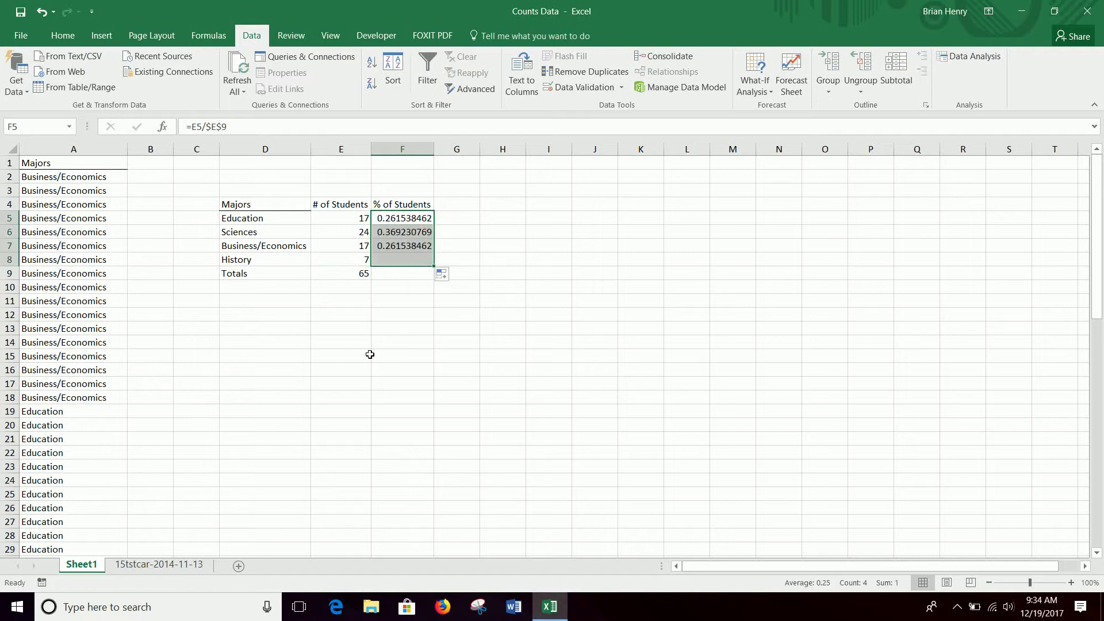
drag(270, 261, 391, 260)
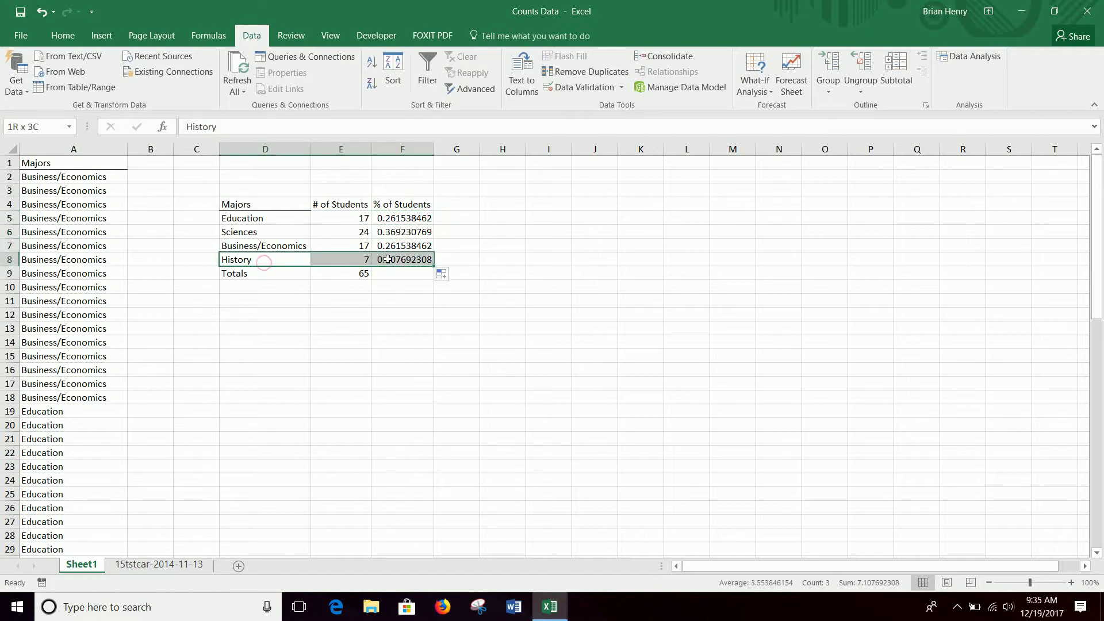
click(360, 276)
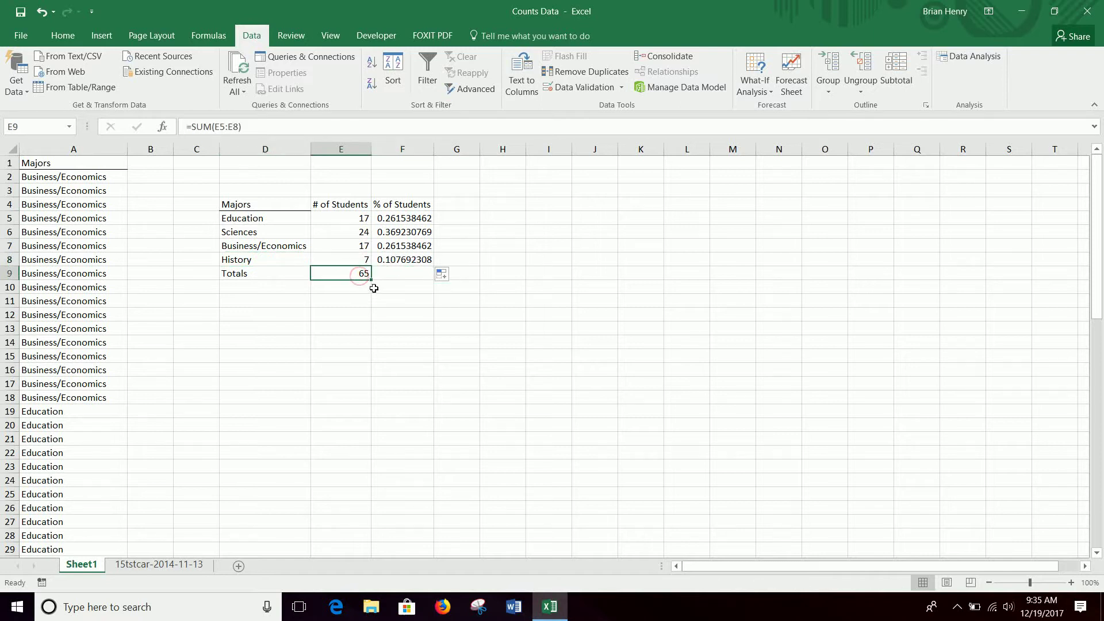
drag(373, 281, 411, 215)
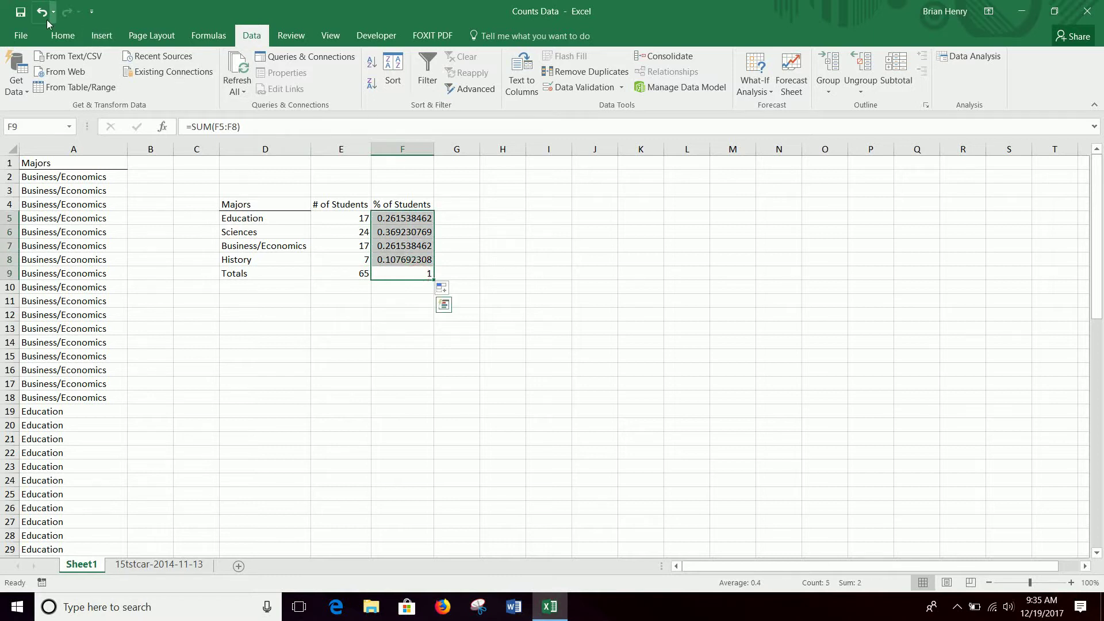
- Format the shares as percentages with one decimal place
click(62, 35)
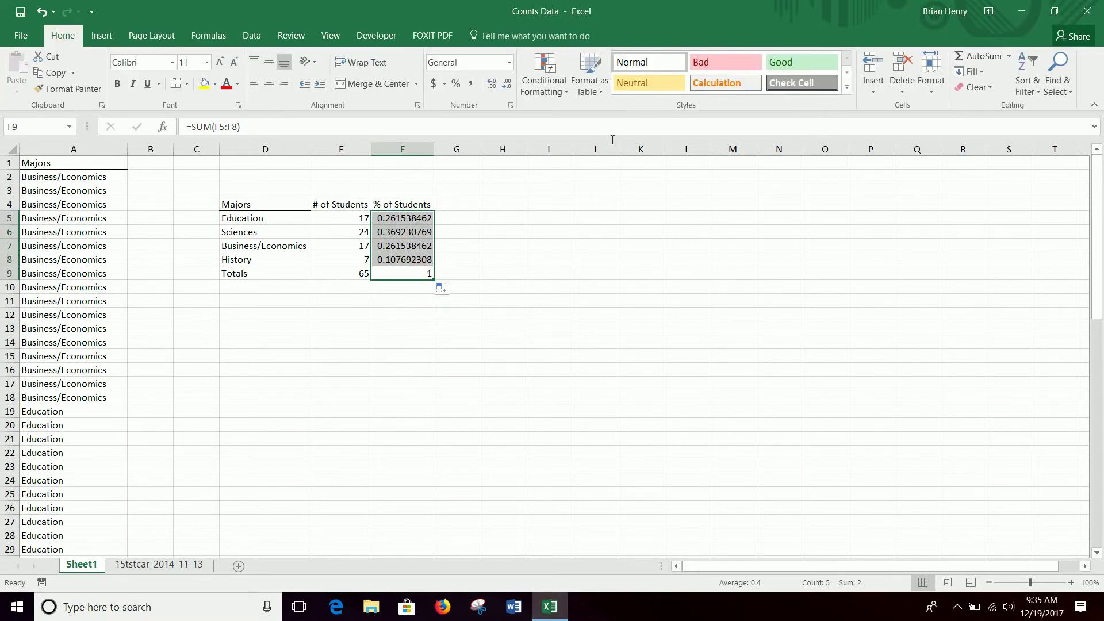
click(457, 85)
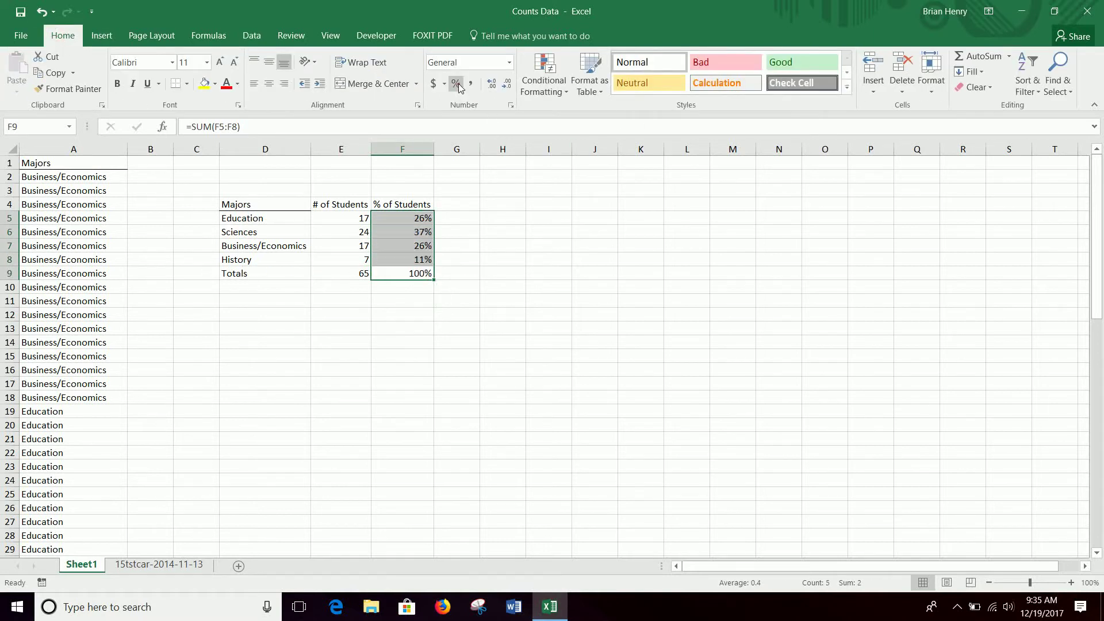
click(491, 84)
- Put outside borders around D4:F9 and add borders to the body rows D5:F8
key(shift+Up)
key(shift+Left)
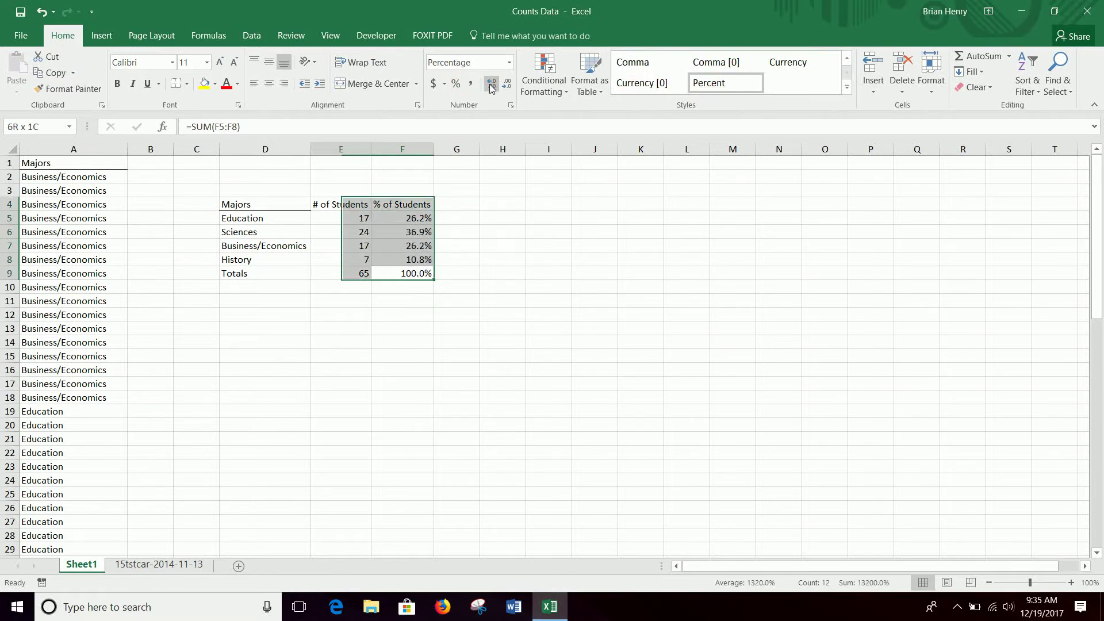
key(shift+Left)
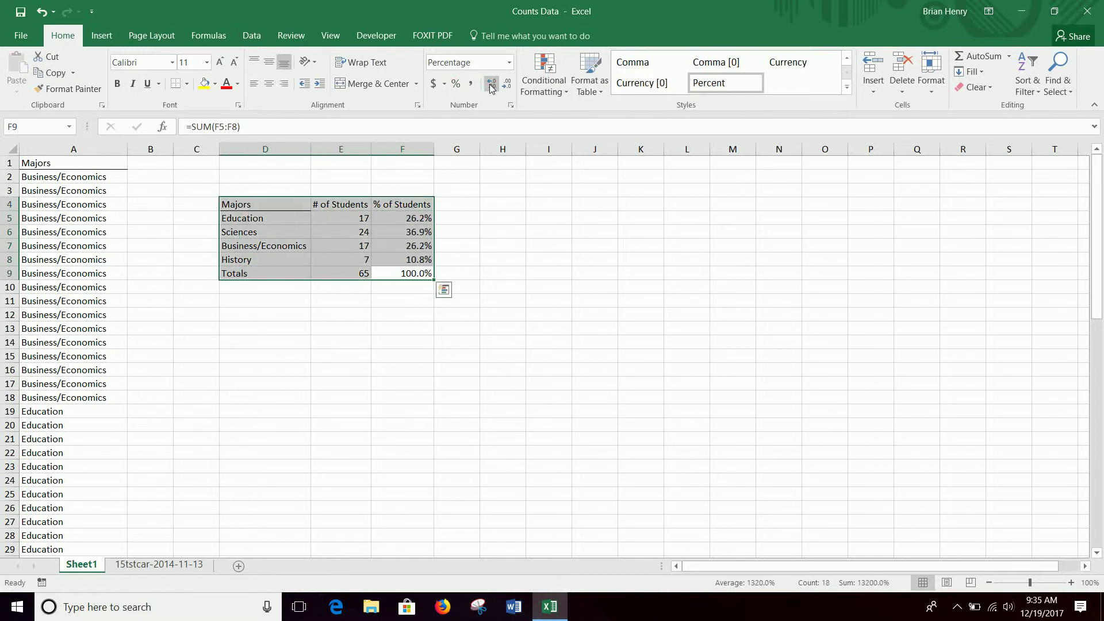
click(186, 83)
click(222, 223)
drag(227, 217, 396, 262)
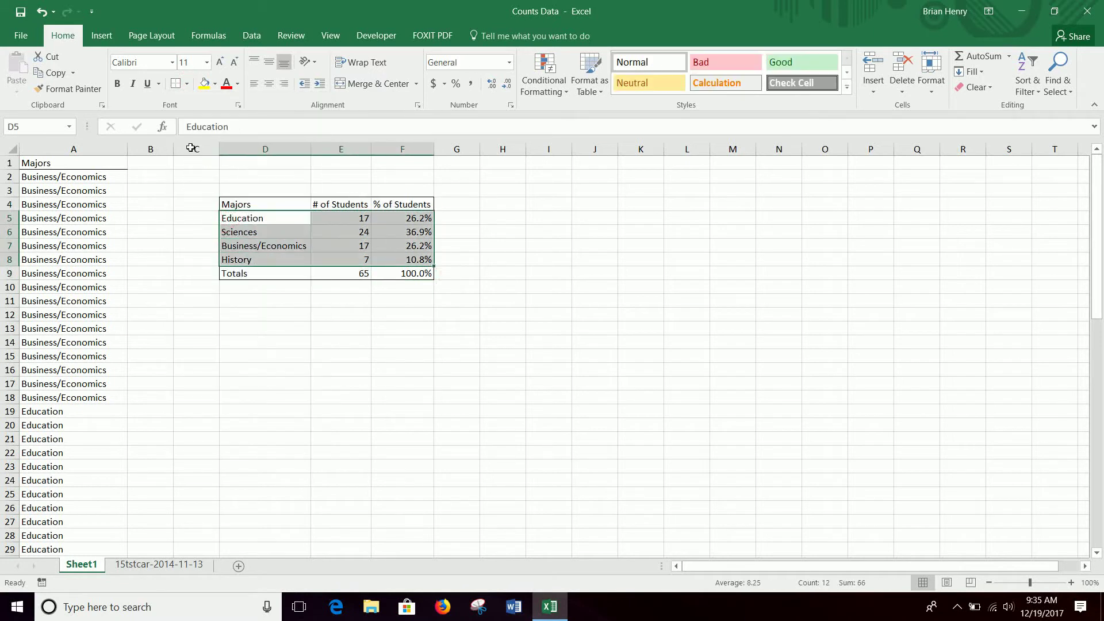
click(176, 83)
click(530, 335)
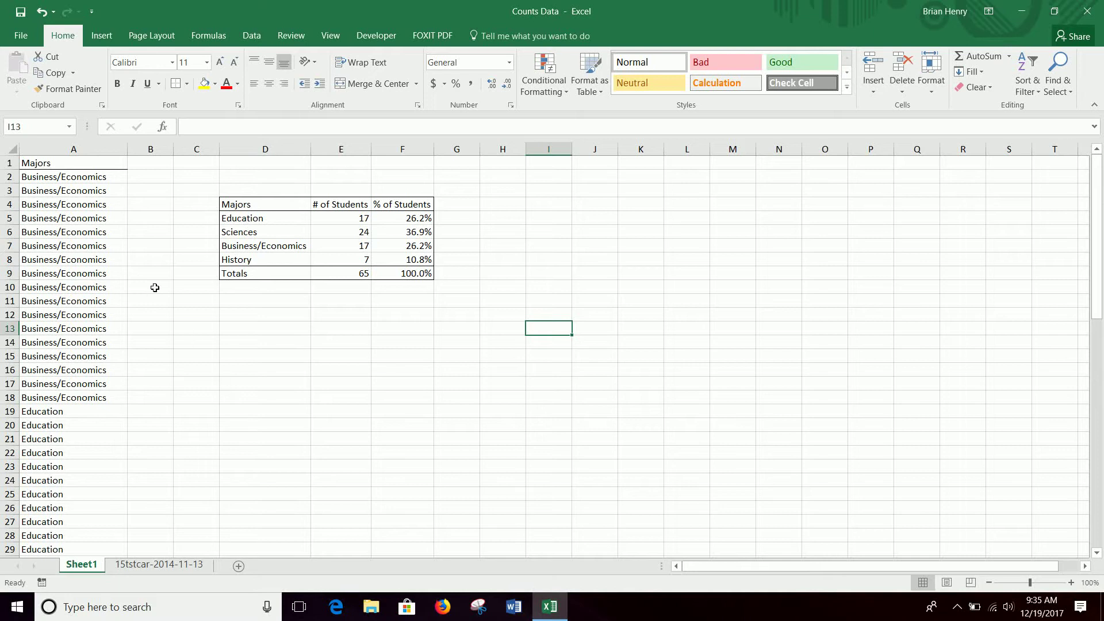
- Copy the Vehicle Manufacturer Name column from 15tstcar-2014-11-13 into a new sheet at A1
click(194, 566)
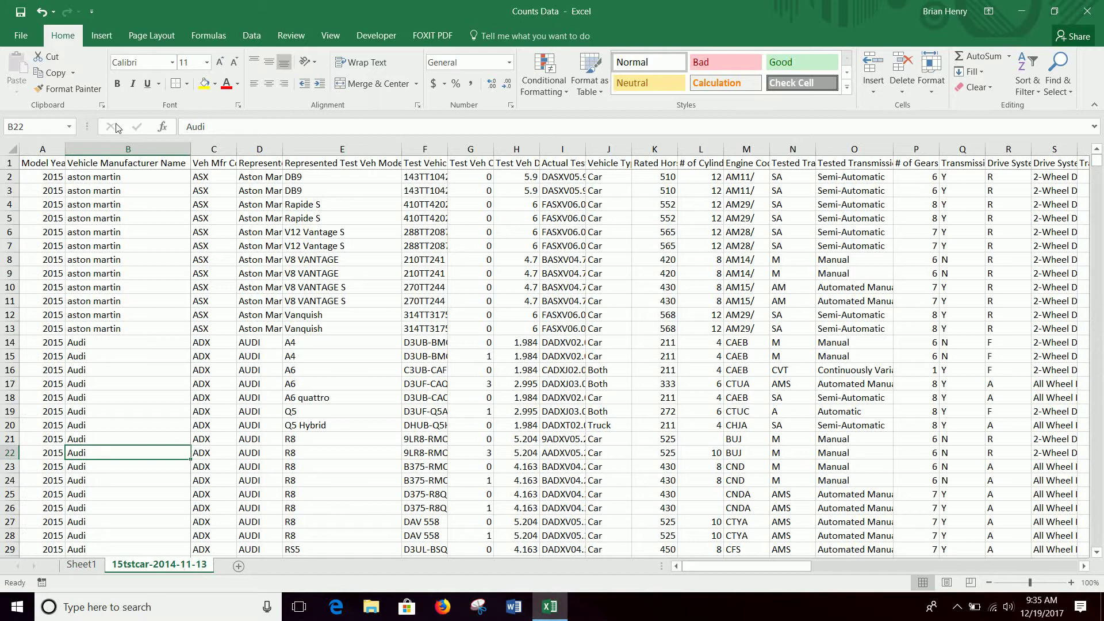
drag(1101, 155, 1100, 120)
click(125, 146)
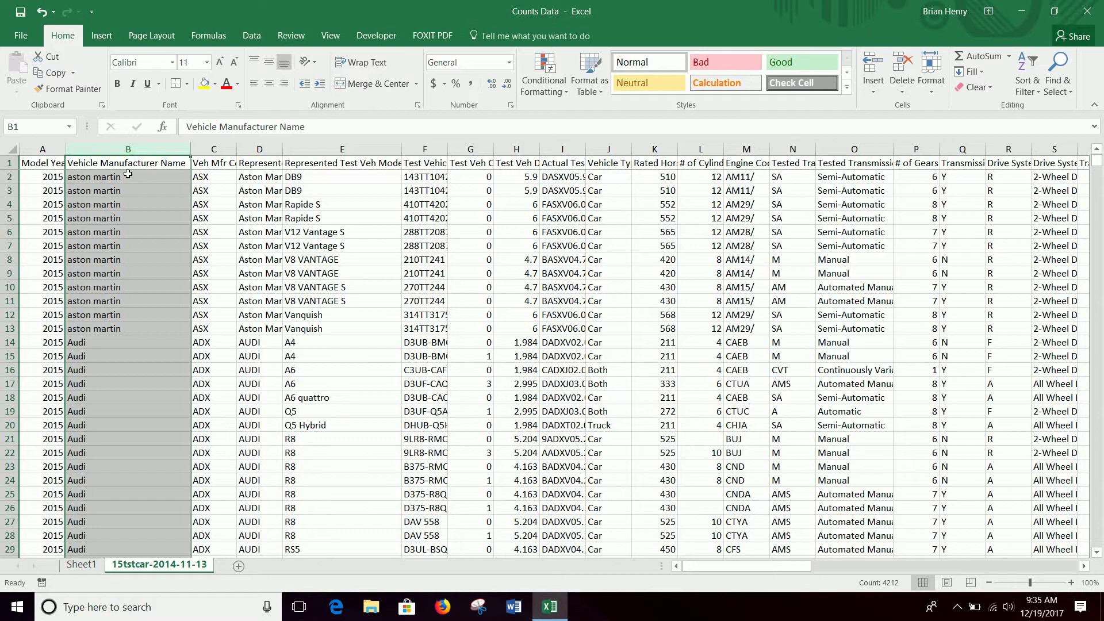
click(127, 150)
key(ctrl+c)
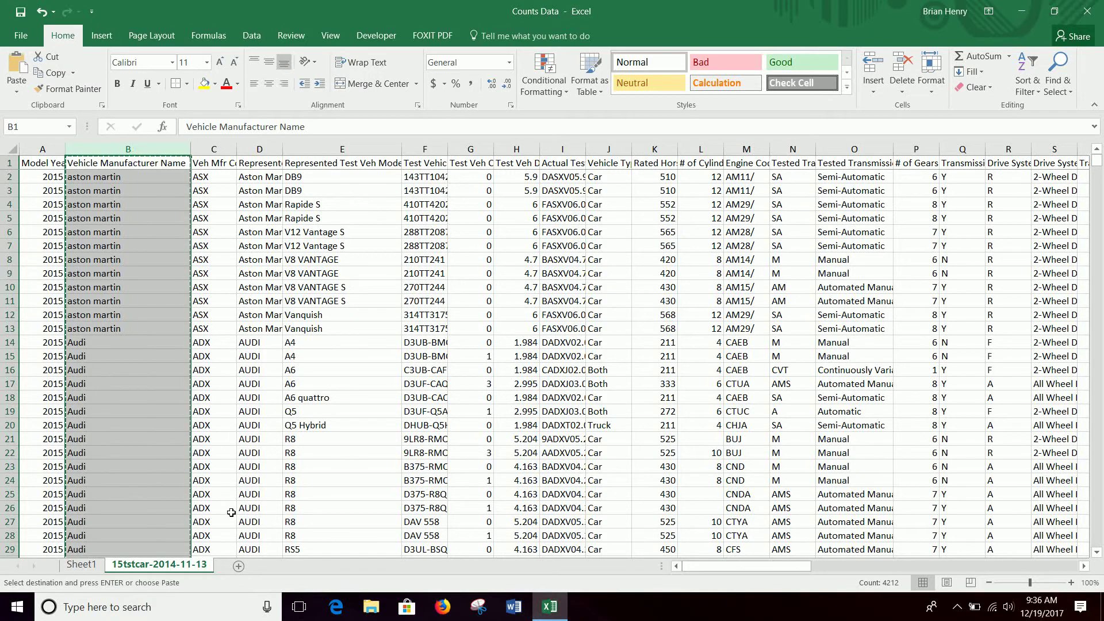
click(238, 565)
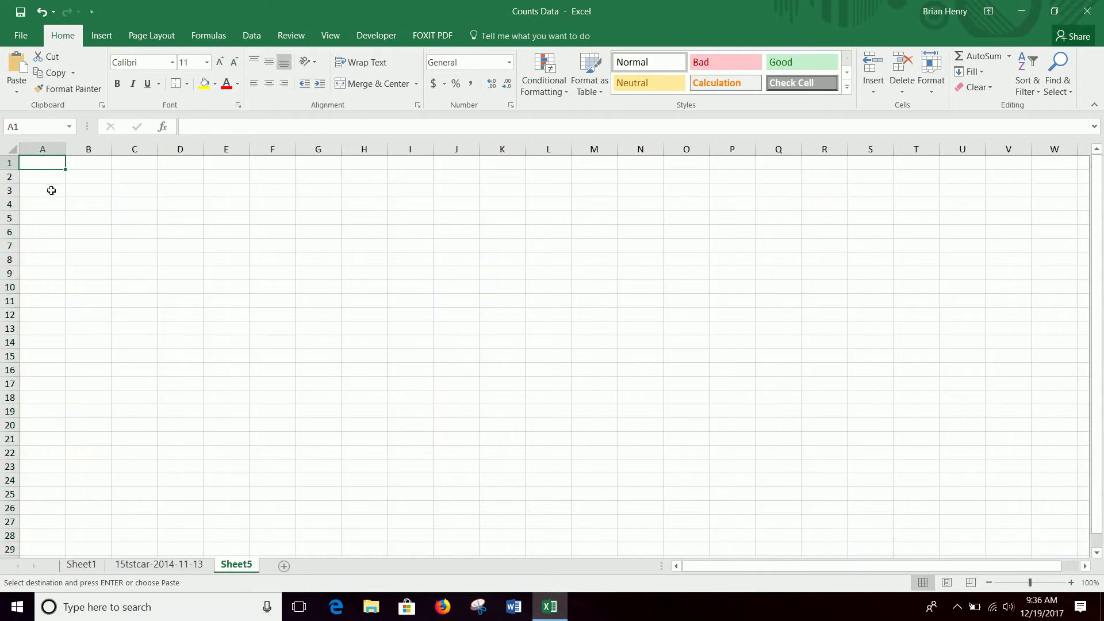
key(ctrl+v)
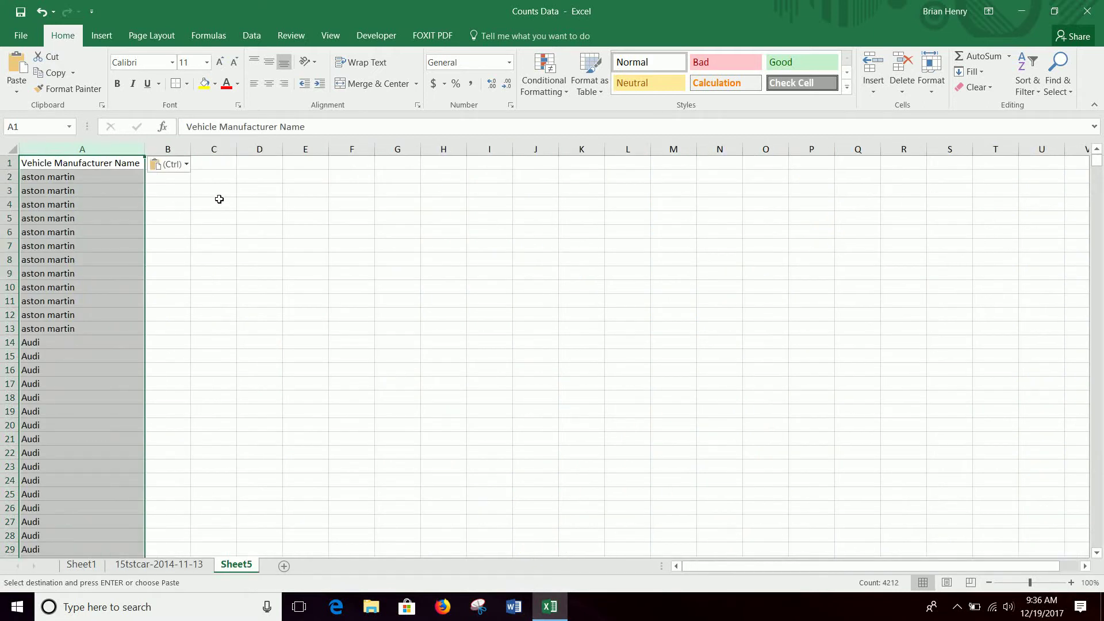
- Copy the manufacturer names A2:A4212 and paste them starting at D4
click(117, 175)
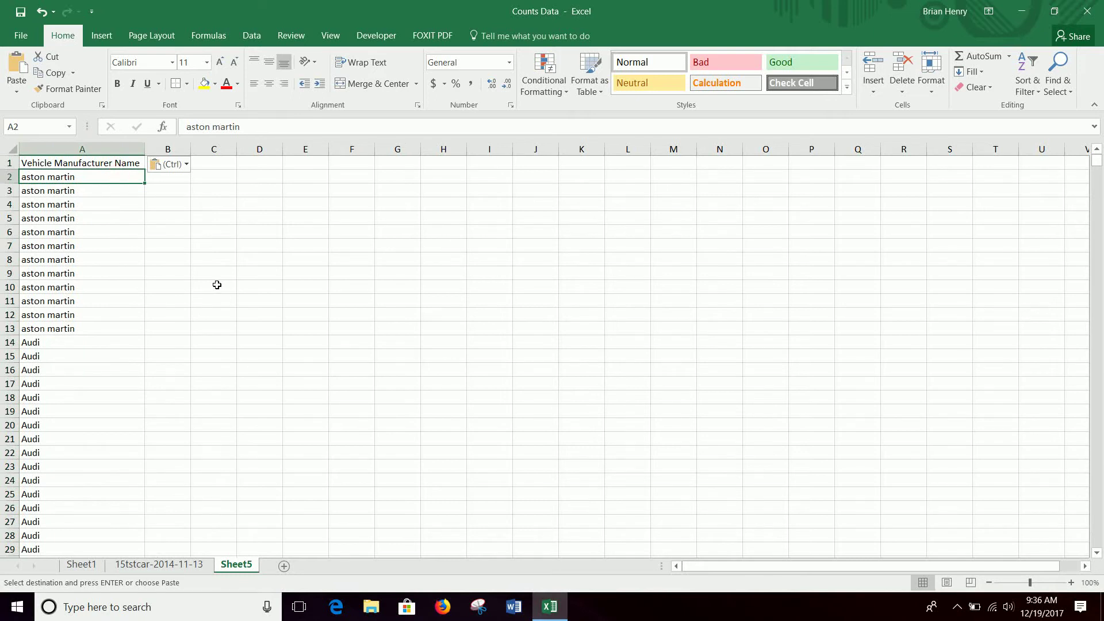
key(ctrl+shift+Down)
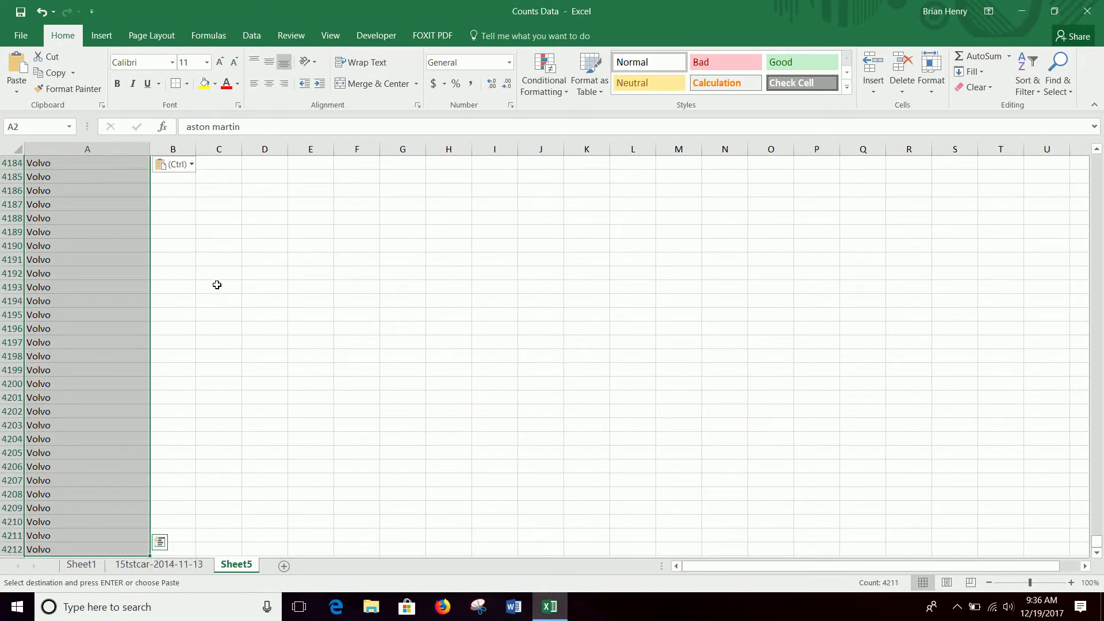
key(ctrl+c)
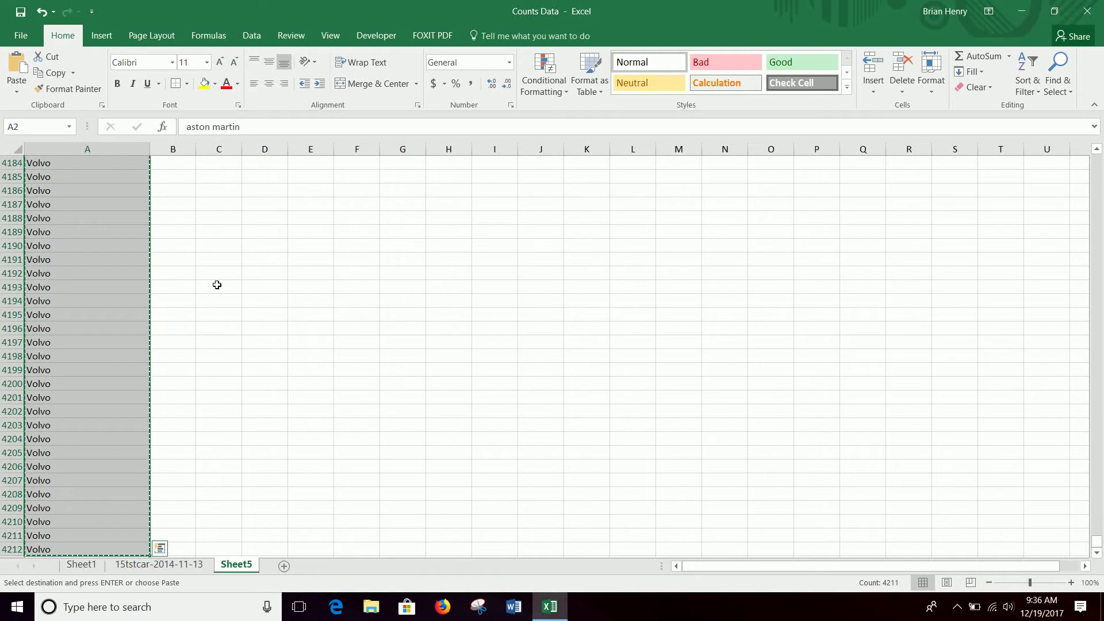
key(Right)
key(Right)
key(Right)
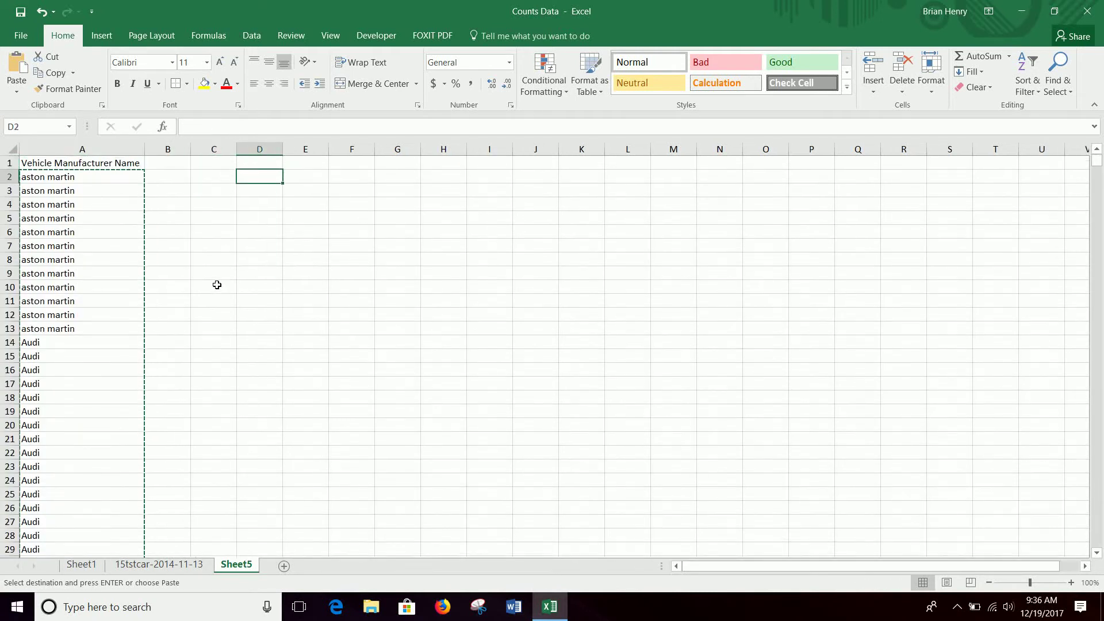
key(Down)
key(Down)
key(ctrl+v)
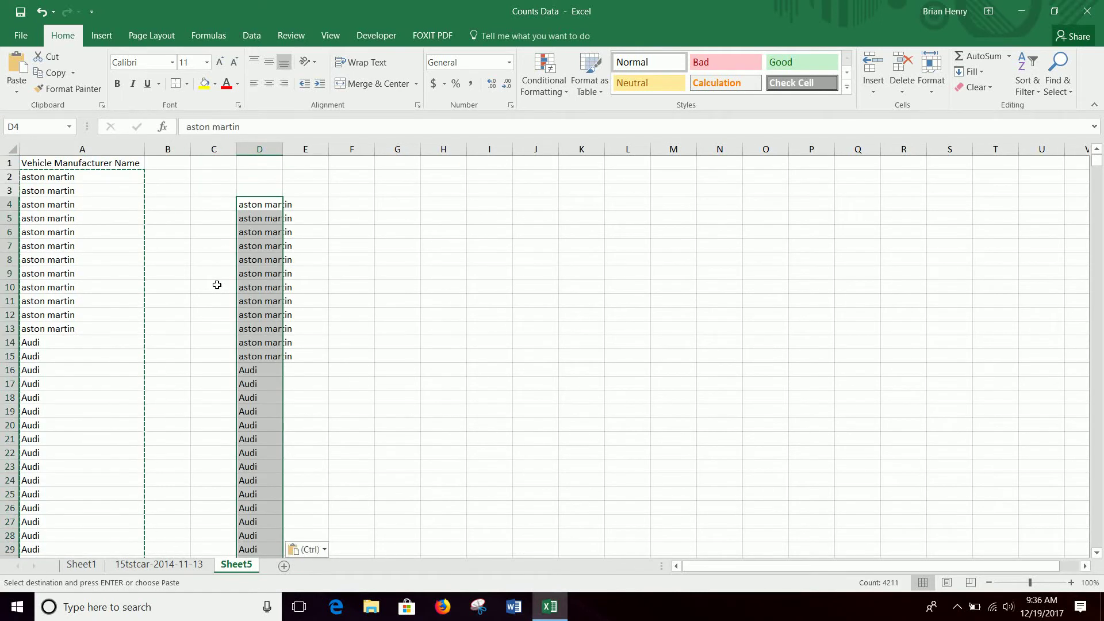
- Remove duplicates from column D, leaving 28 unique manufacturers, and widen the column
click(253, 35)
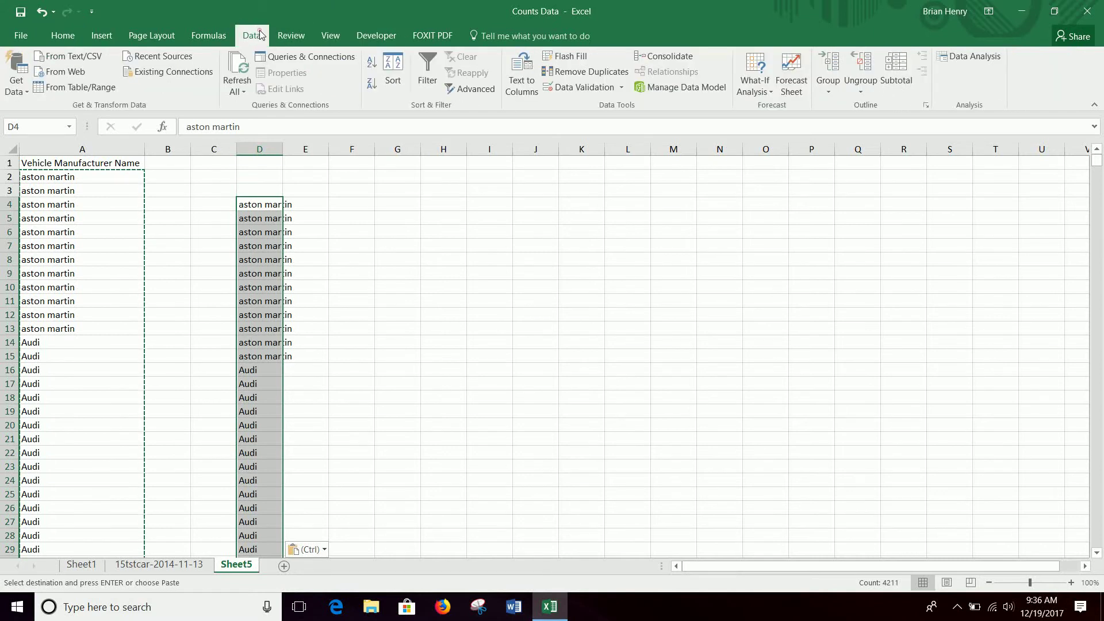
click(587, 71)
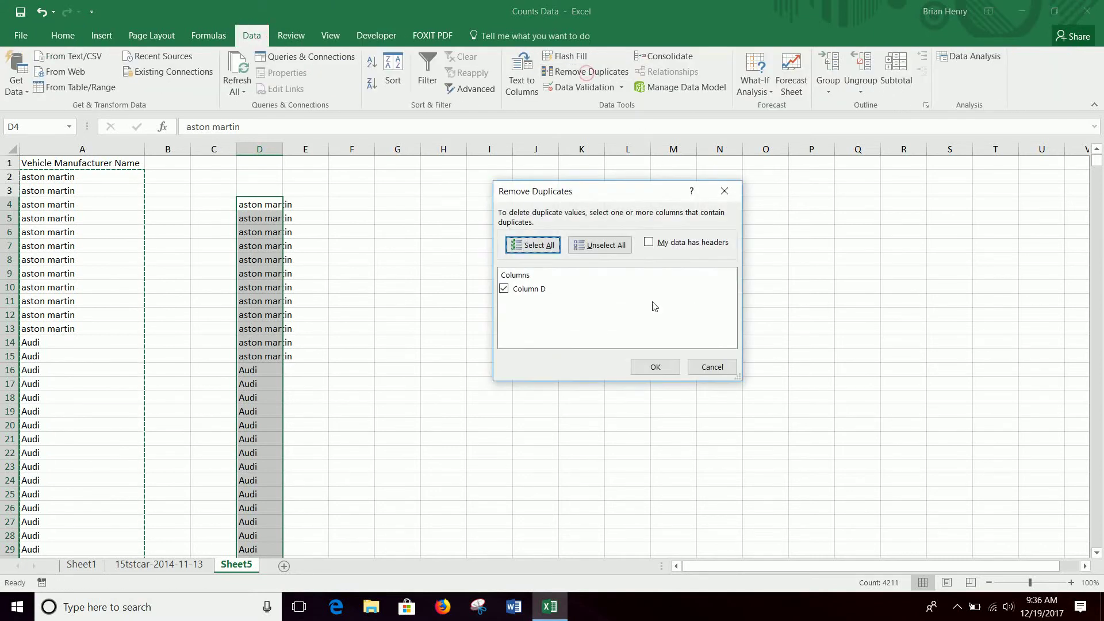
click(658, 366)
click(556, 342)
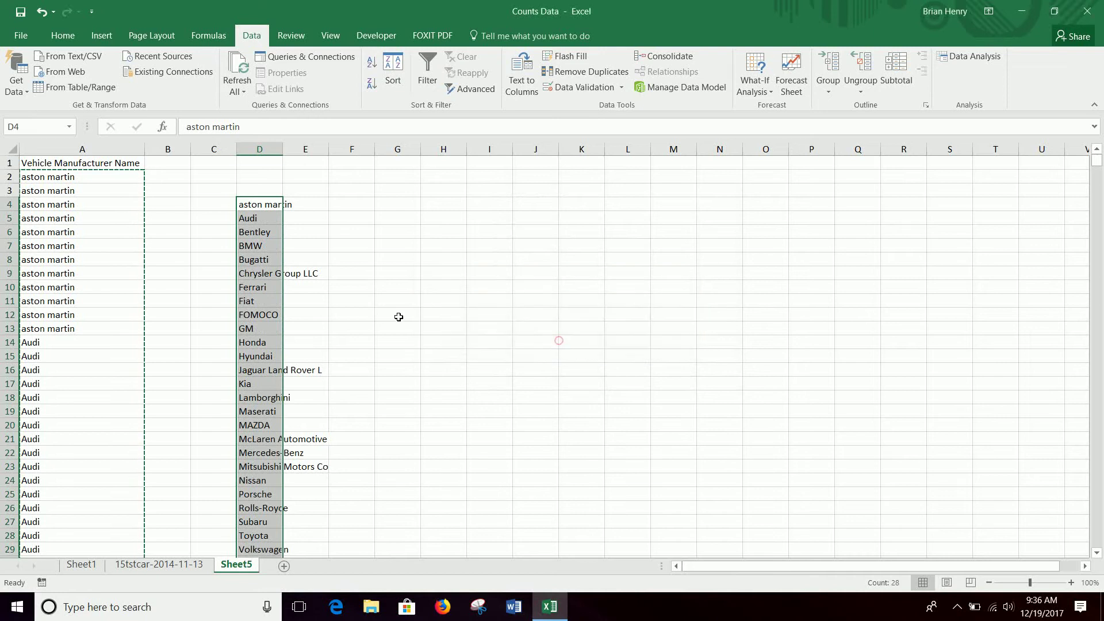
scroll(312, 362, down, 7)
scroll(279, 307, up, 7)
drag(283, 155, 334, 155)
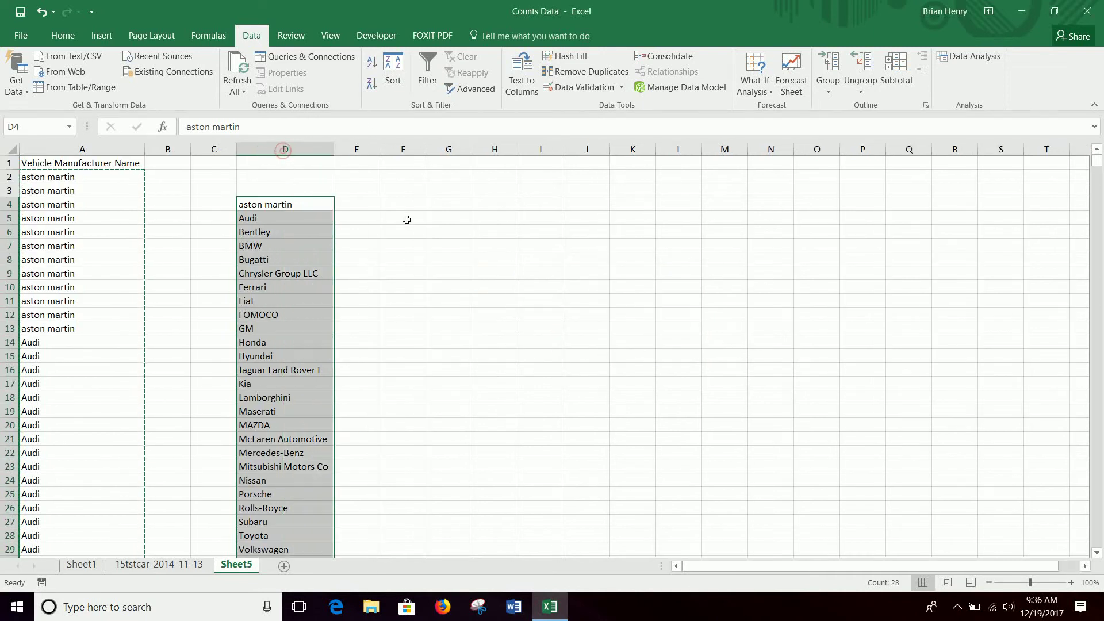
scroll(437, 280, down, 10)
scroll(437, 281, up, 10)
click(360, 205)
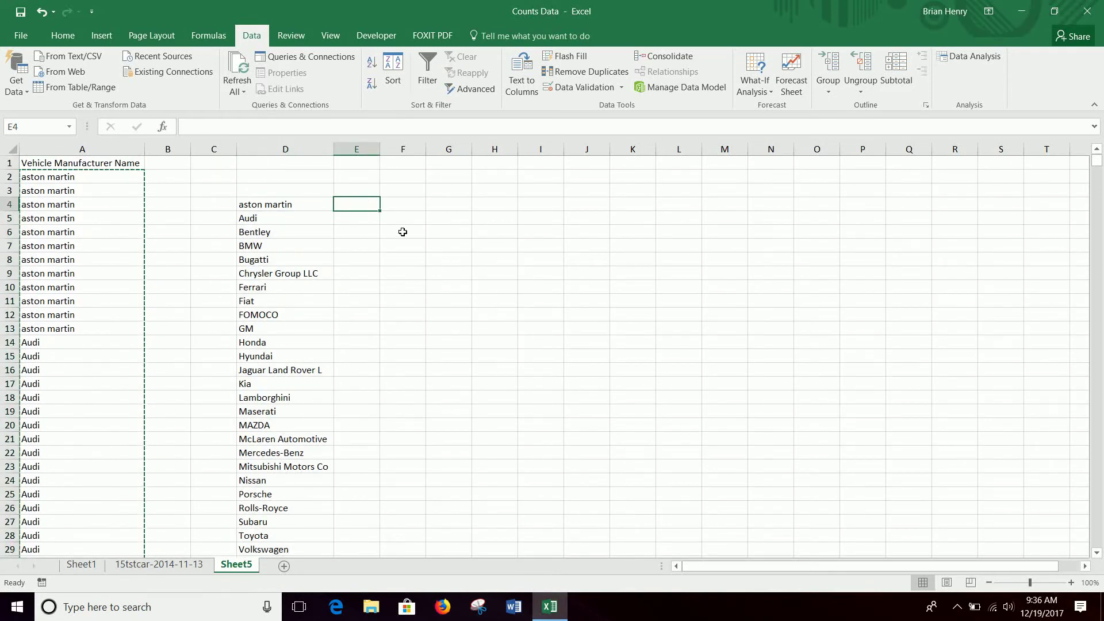
- Copy the Vehicle Manufacturer Name header from A1 into D3
click(327, 188)
click(100, 161)
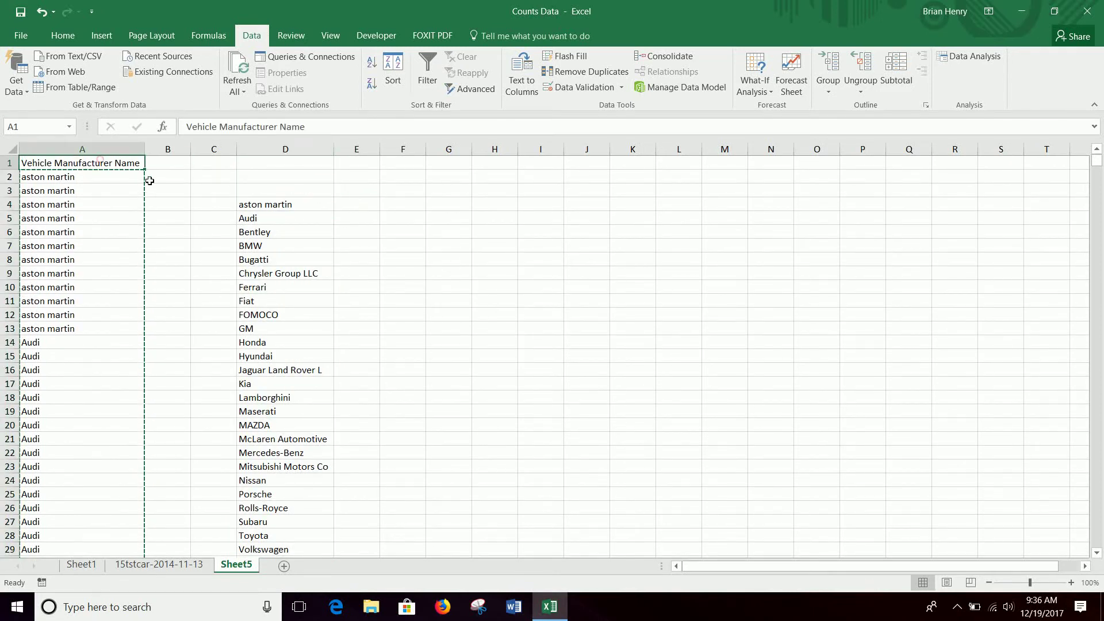
key(ctrl+c)
click(287, 192)
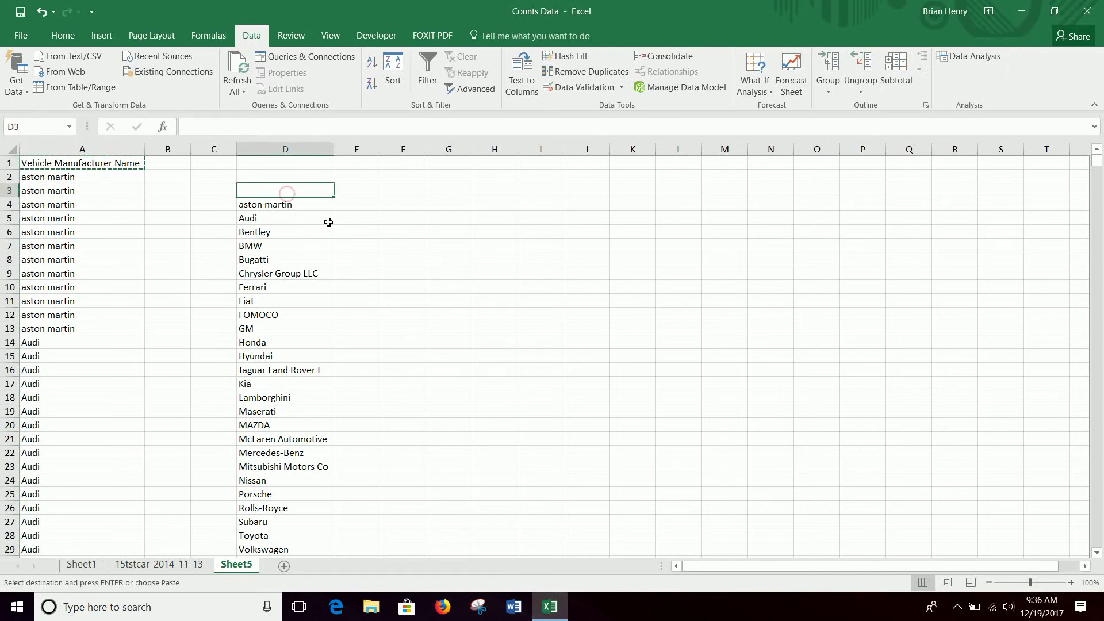
key(ctrl+v)
- Add '#of Vehicles' and '% of Vehicles' headings in E3 and F3, fitting columns D to F
click(365, 194)
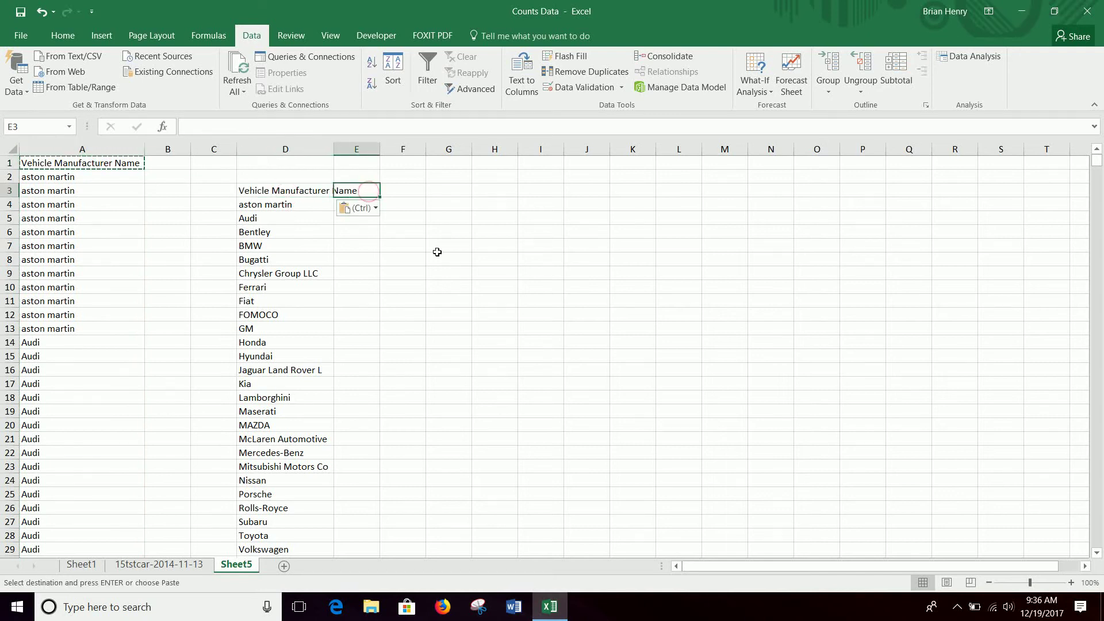
text(#of Ve)
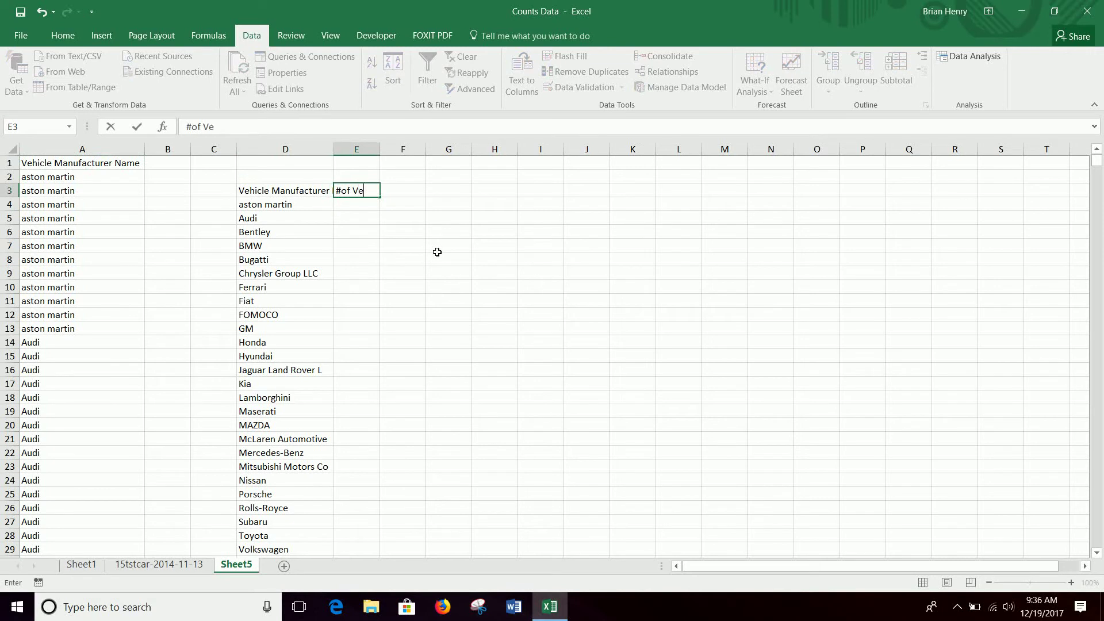
text(hicles)
key(Tab)
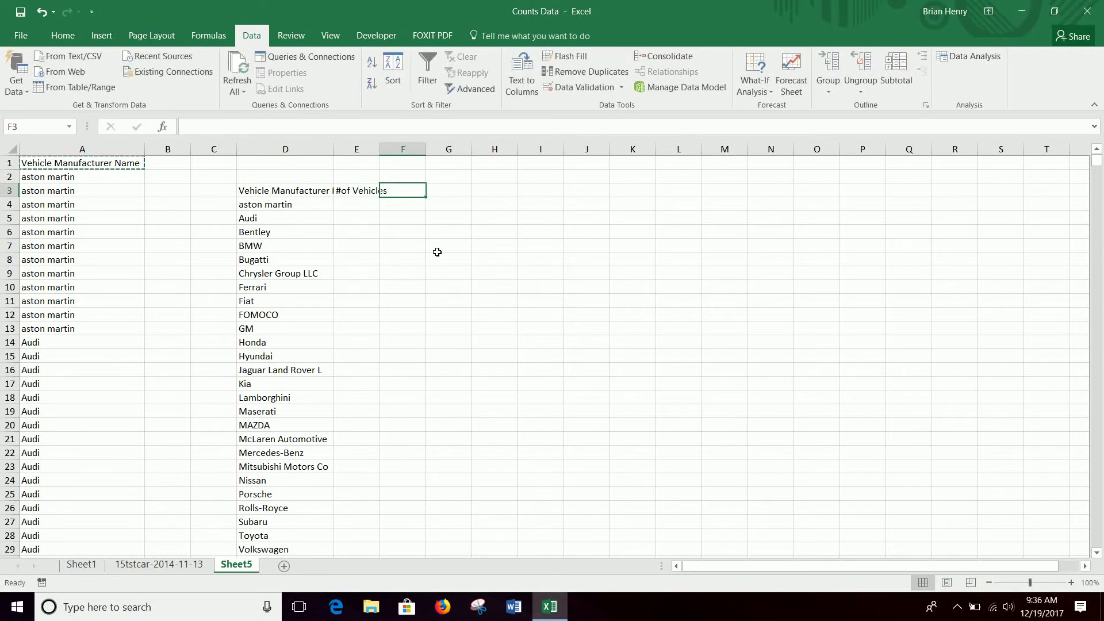
text(% of V)
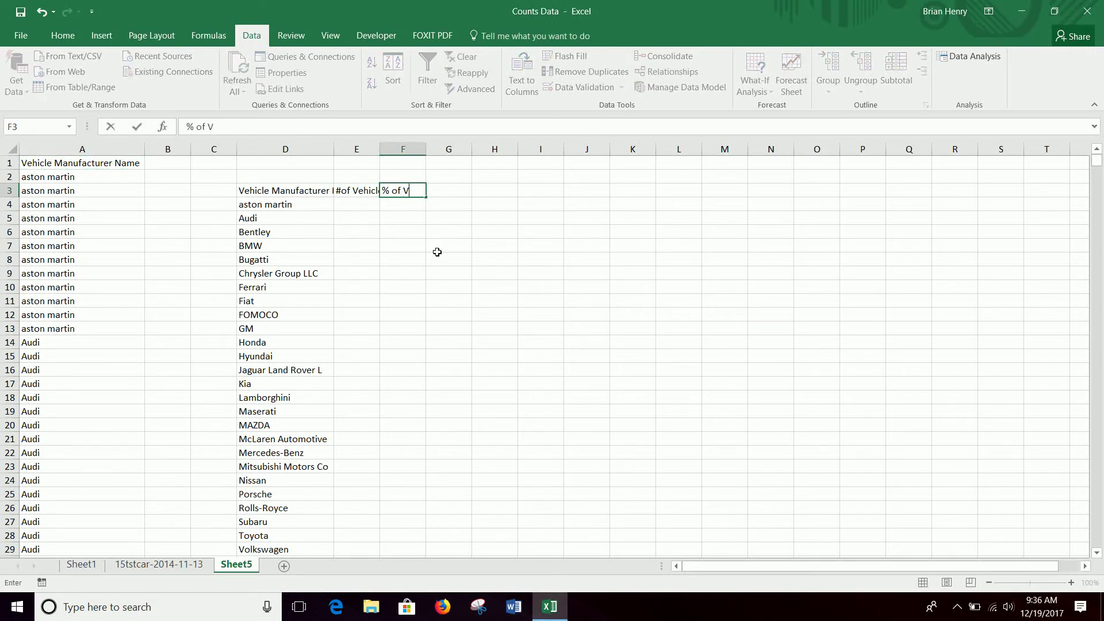
text(ehicles)
key(Return)
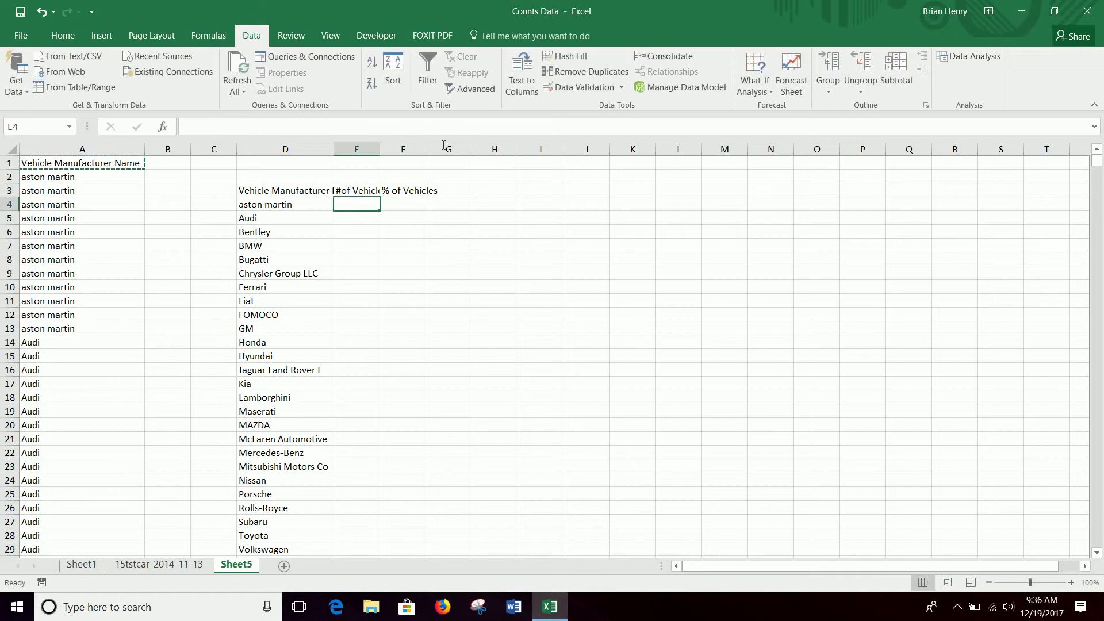
double_click(380, 149)
double_click(437, 148)
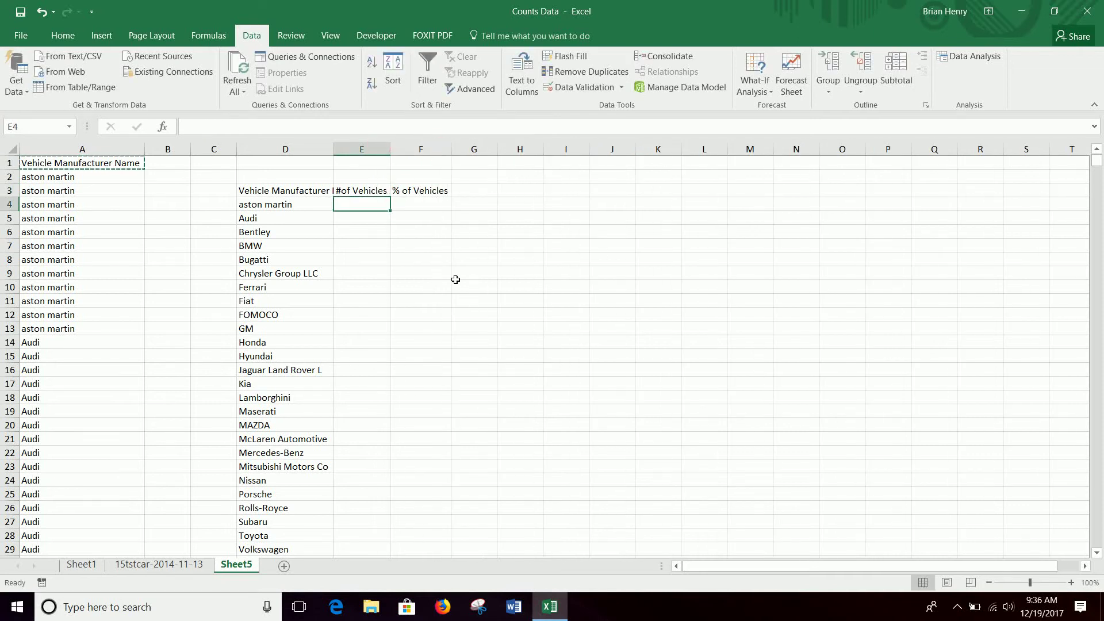
drag(331, 143, 343, 141)
double_click(345, 144)
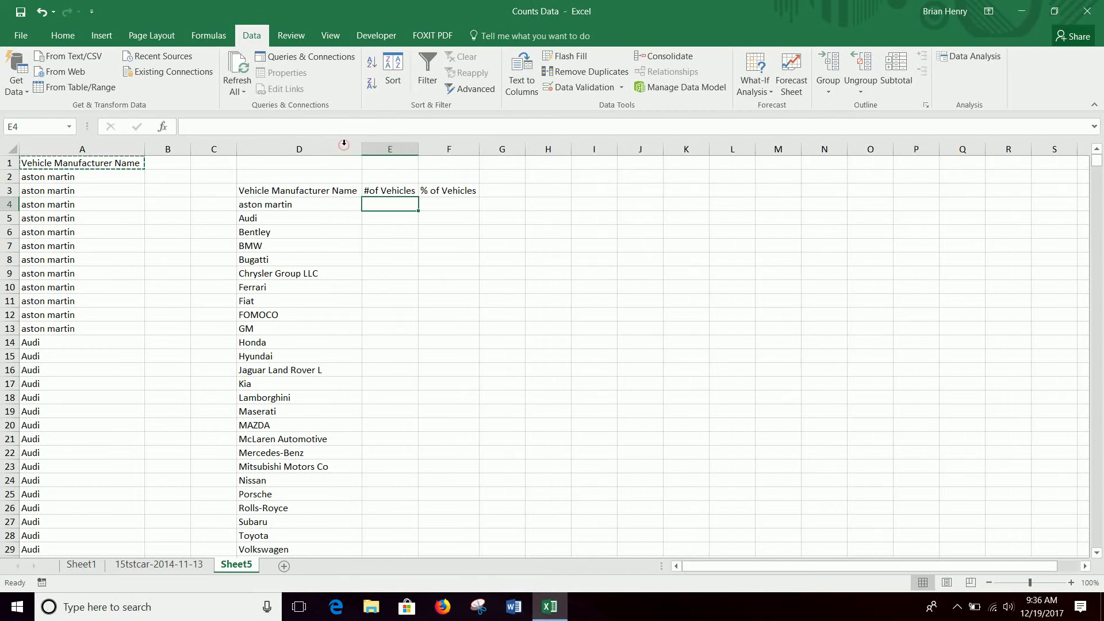
- Shorten the D3 header to 'Vehicle Manufacturer' and narrow column D to match
click(353, 191)
click(378, 127)
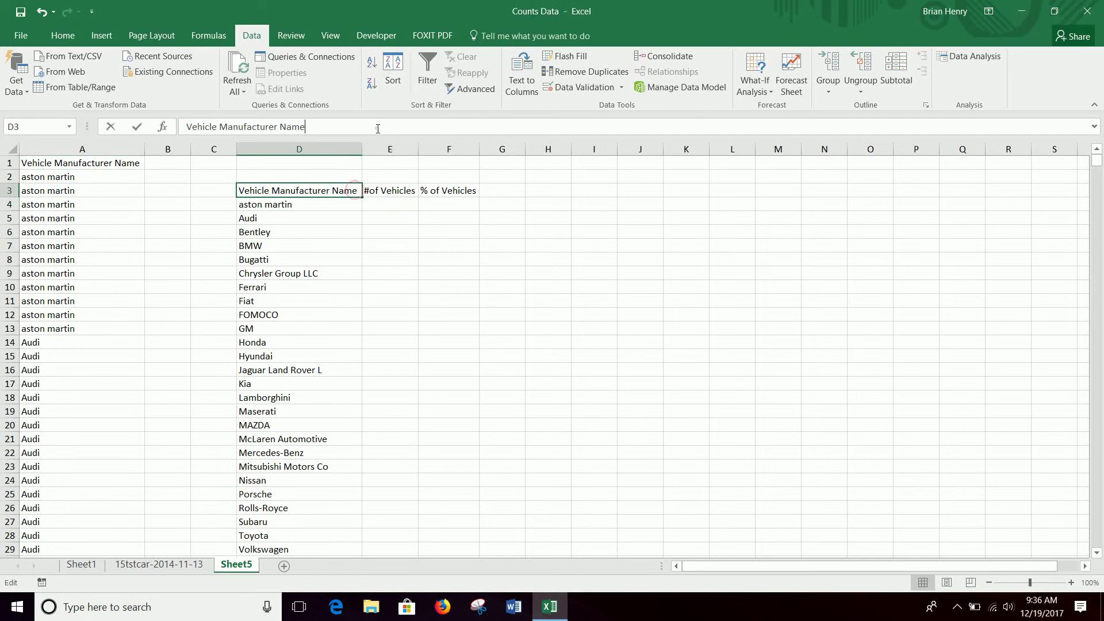
key(BackSpace)
key(BackSpace)
key(BackSpace)
key(BackSpace)
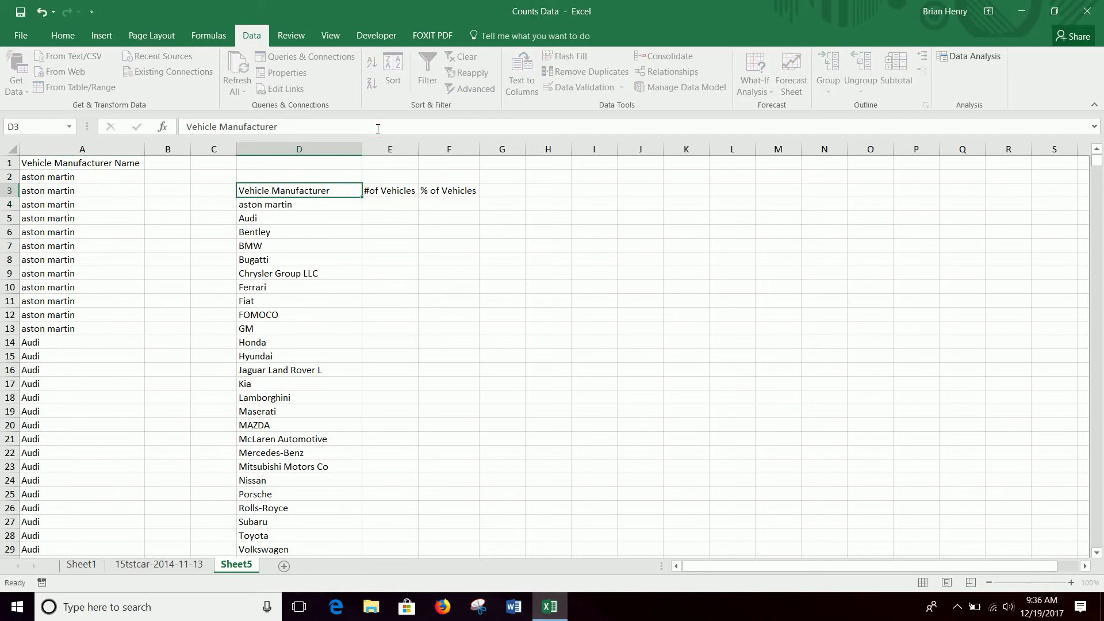
key(Return)
drag(362, 150, 337, 150)
- Enter a COUNTIF in E4 counting D4's manufacturer in the absolute range $A$2:$A$4212
click(375, 206)
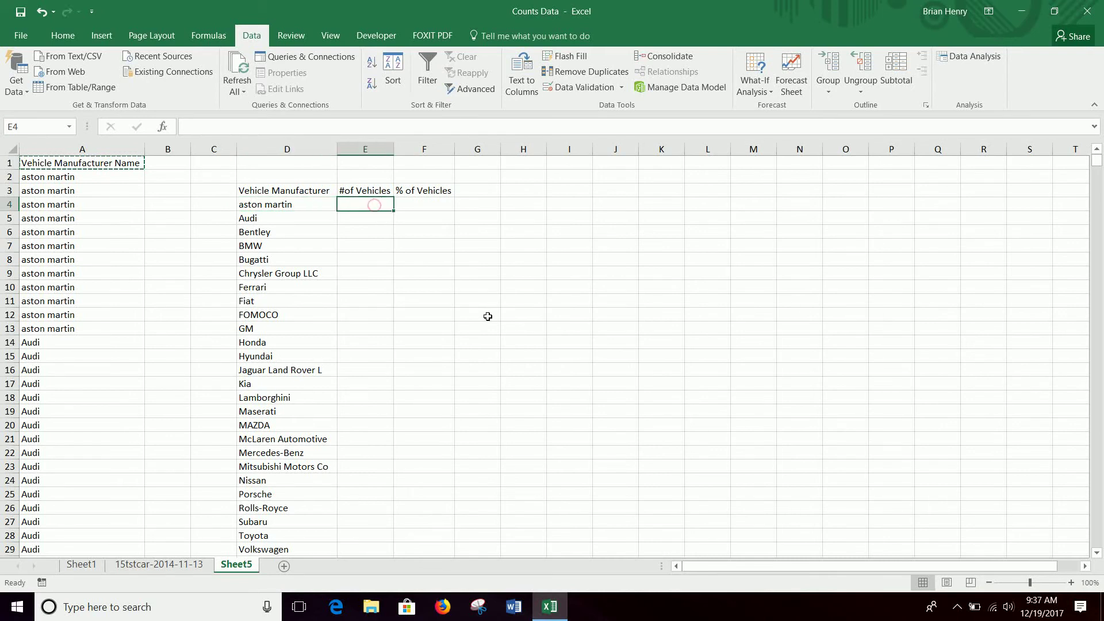
text(=countif()
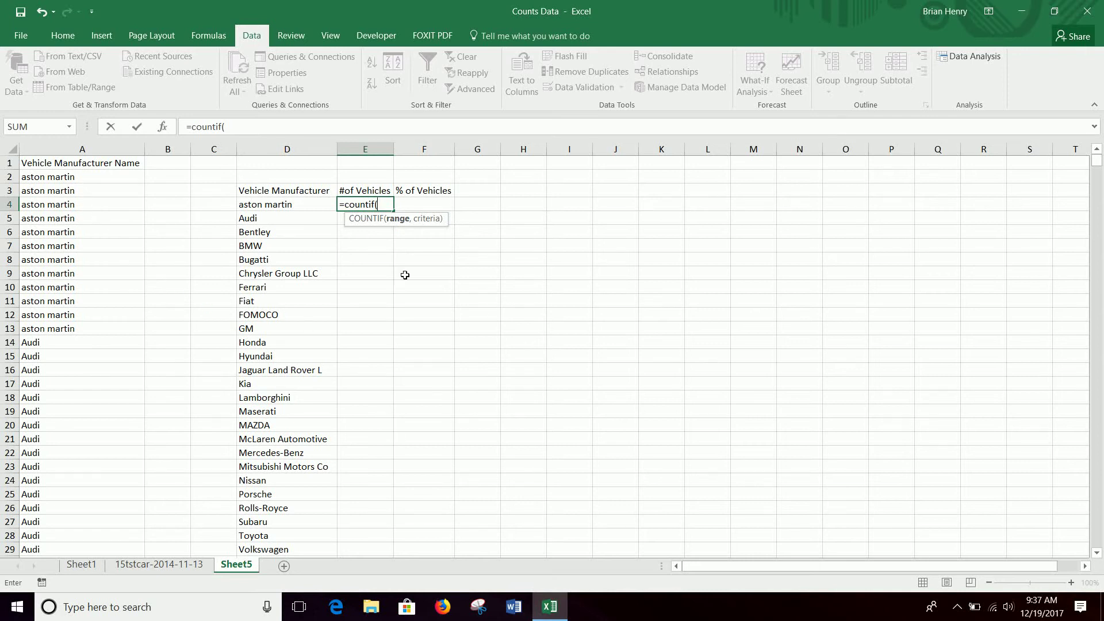
click(107, 175)
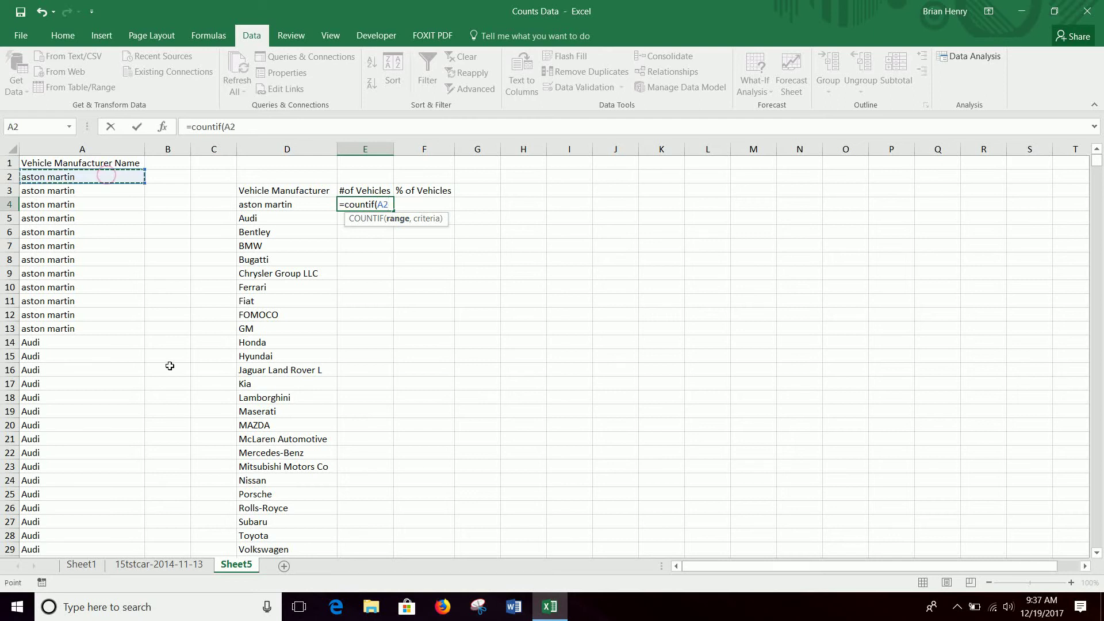
key(ctrl+shift+Down)
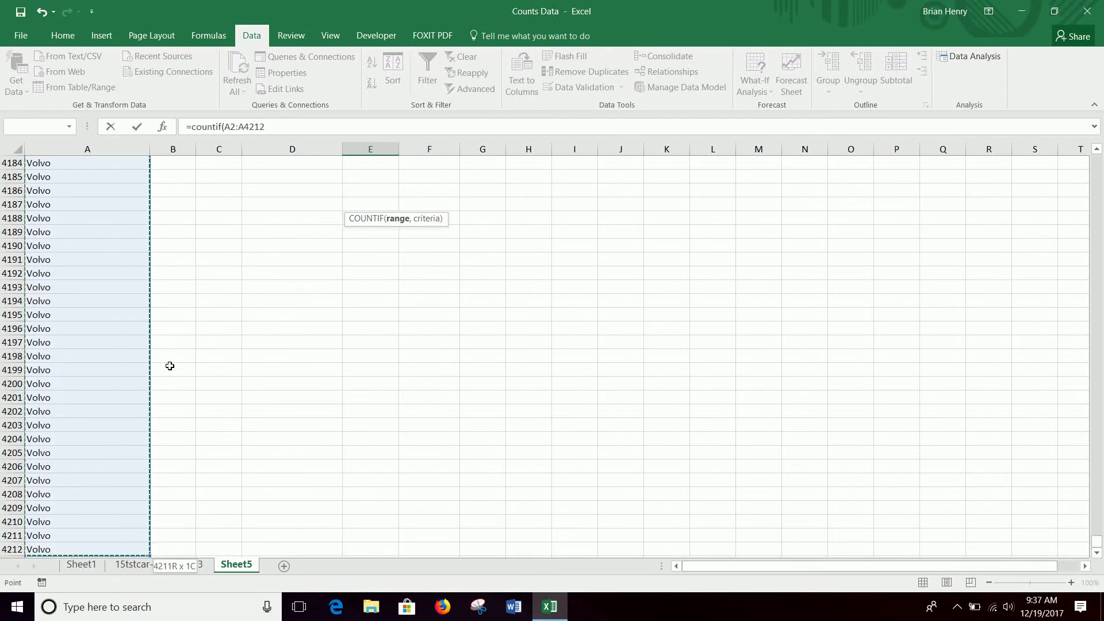
key(F4)
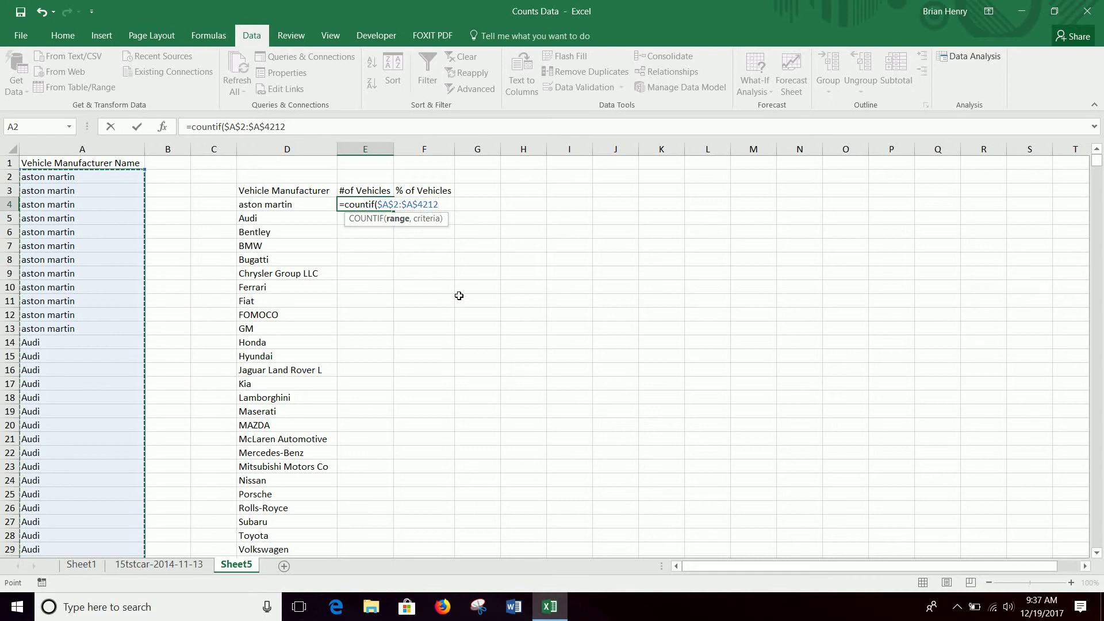
text(,)
key(Left)
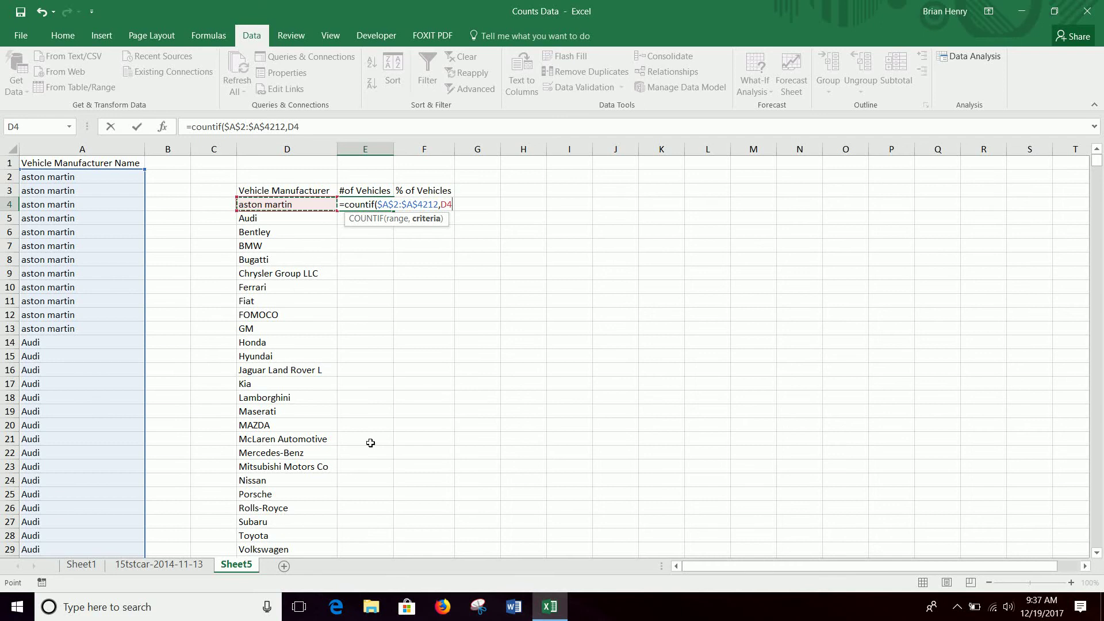
key(Return)
- Fill the count formula down column E to Volvo in row 31
click(374, 207)
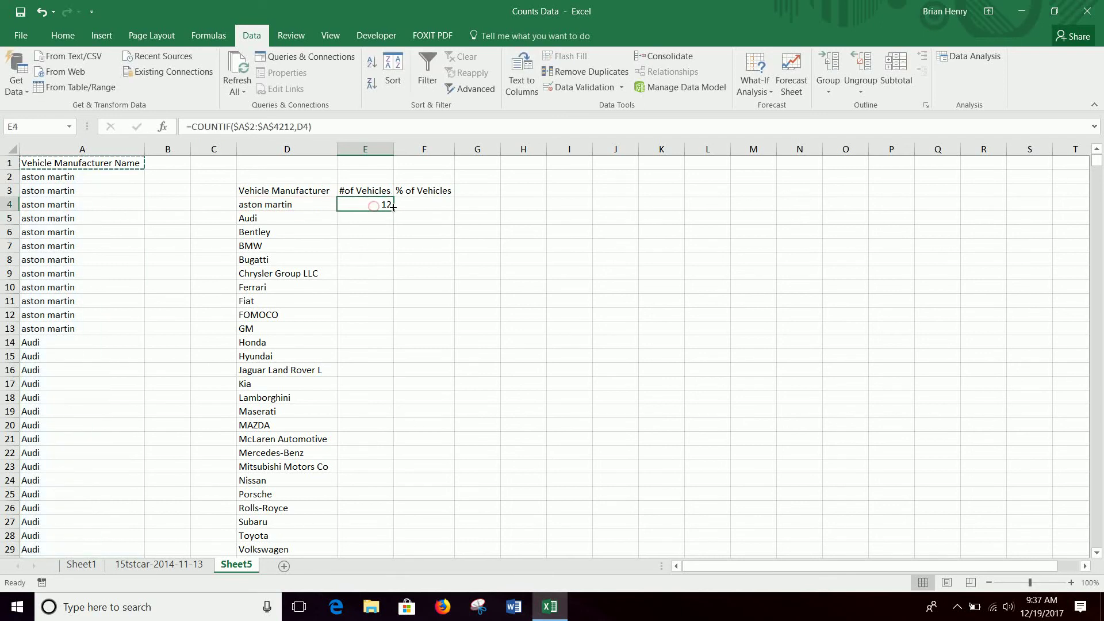
double_click(393, 211)
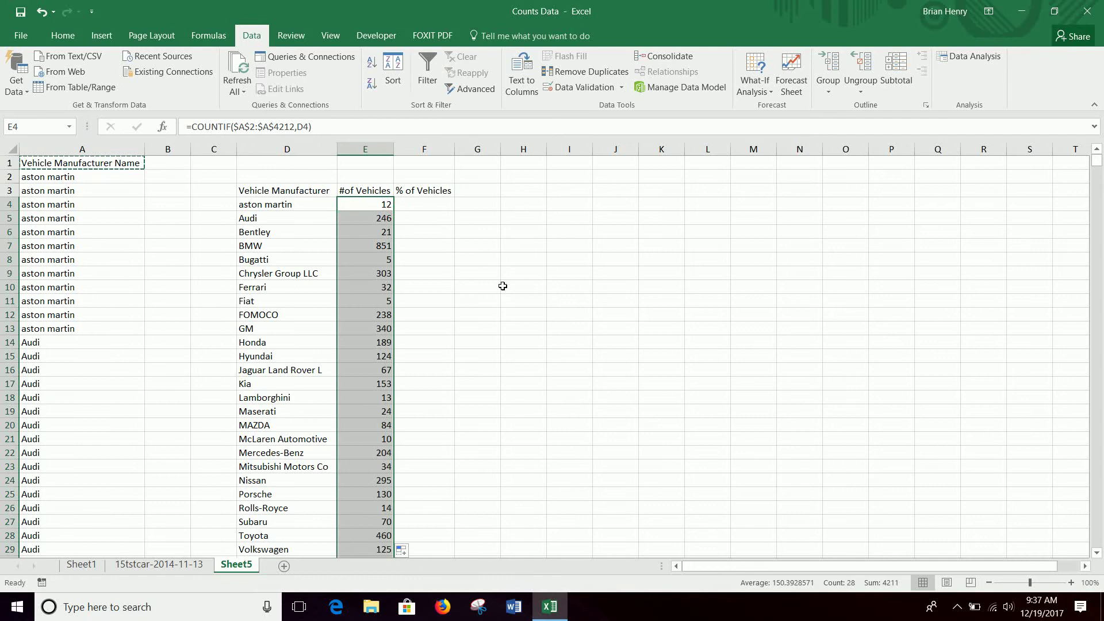
scroll(439, 323, down, 7)
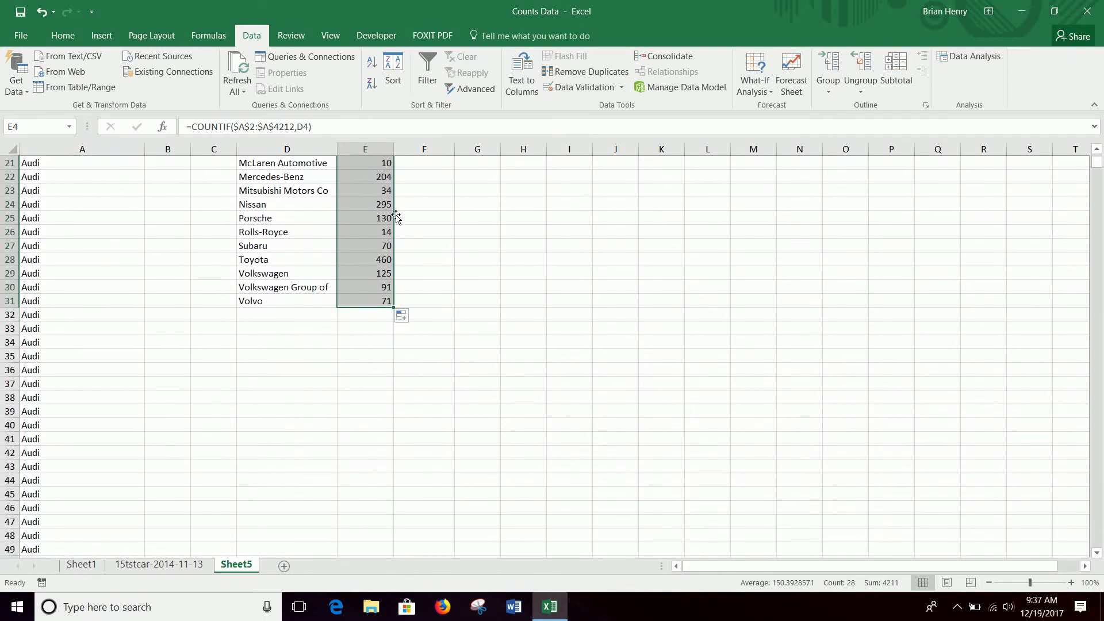
scroll(415, 379, up, 7)
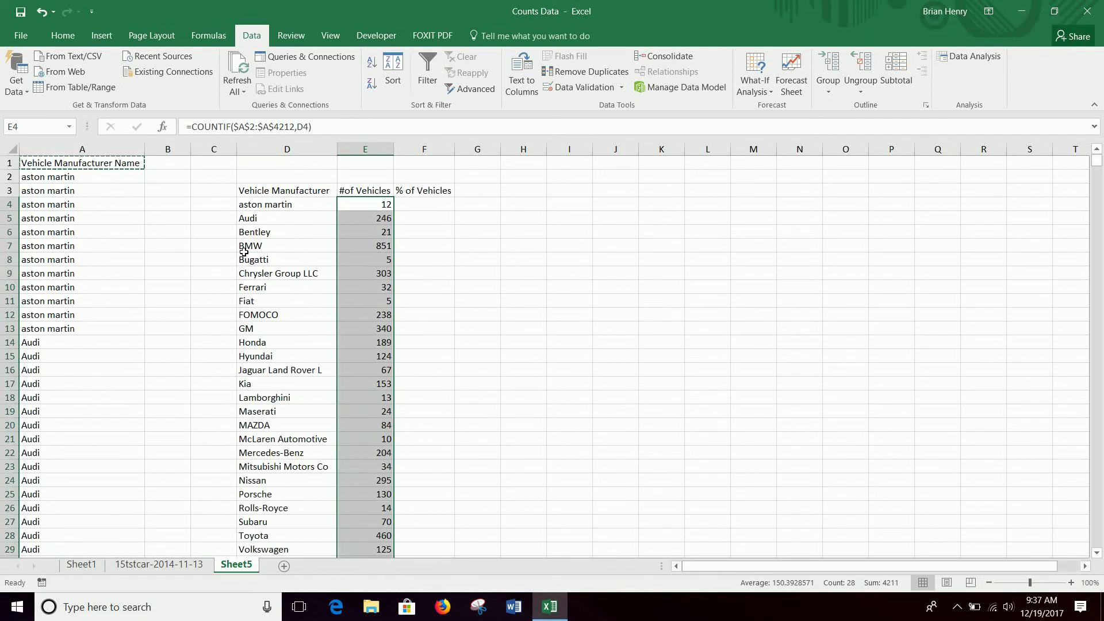
- Check the copied count formulas, including the one for Ferrari
click(373, 276)
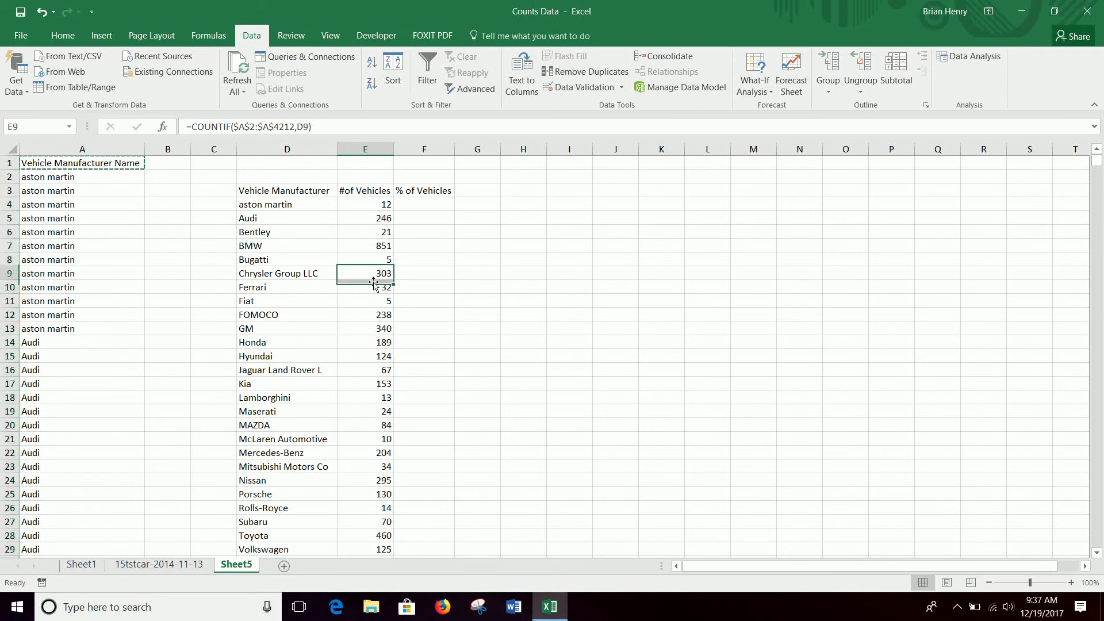
click(287, 287)
click(374, 286)
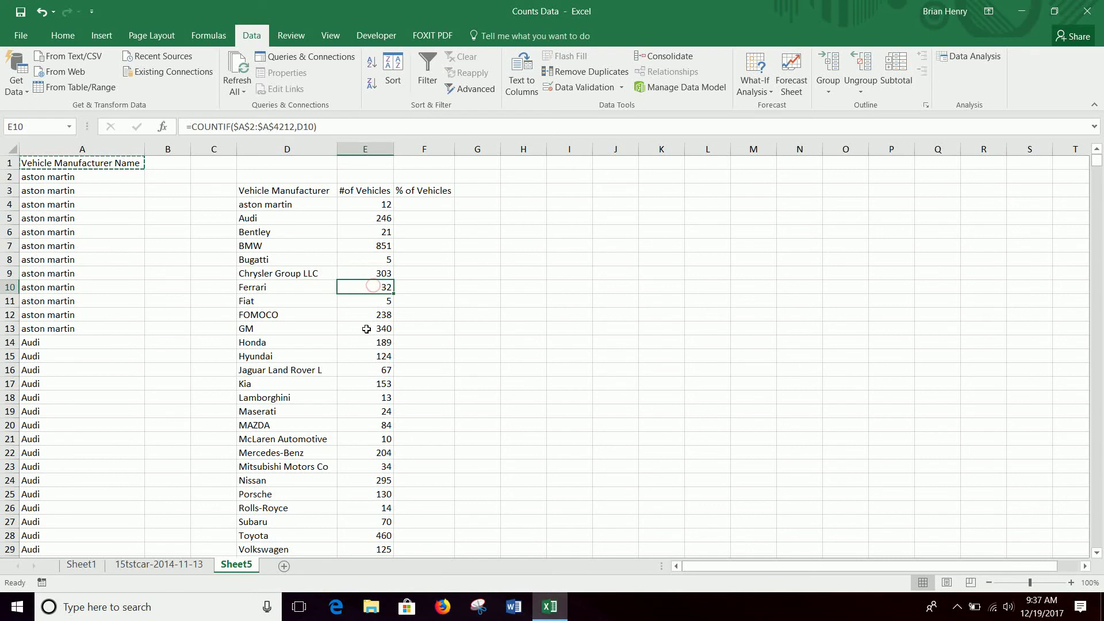
scroll(331, 364, down, 12)
scroll(322, 387, up, 8)
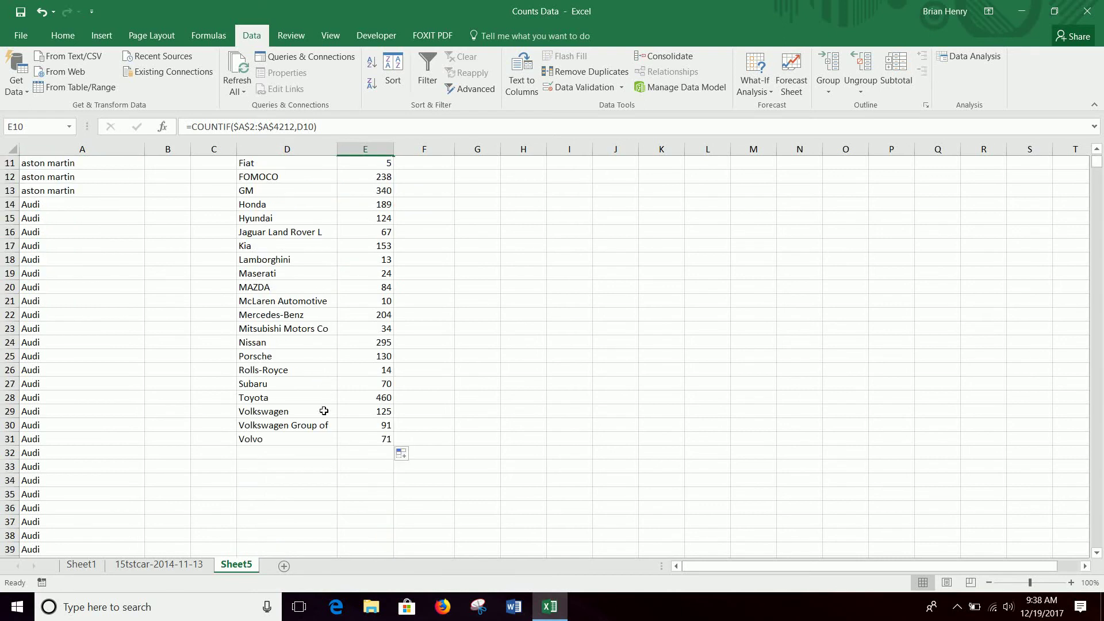
- Label row 32 'Total' and AutoSum the vehicle counts beside it to 4211
click(290, 453)
text(Totals)
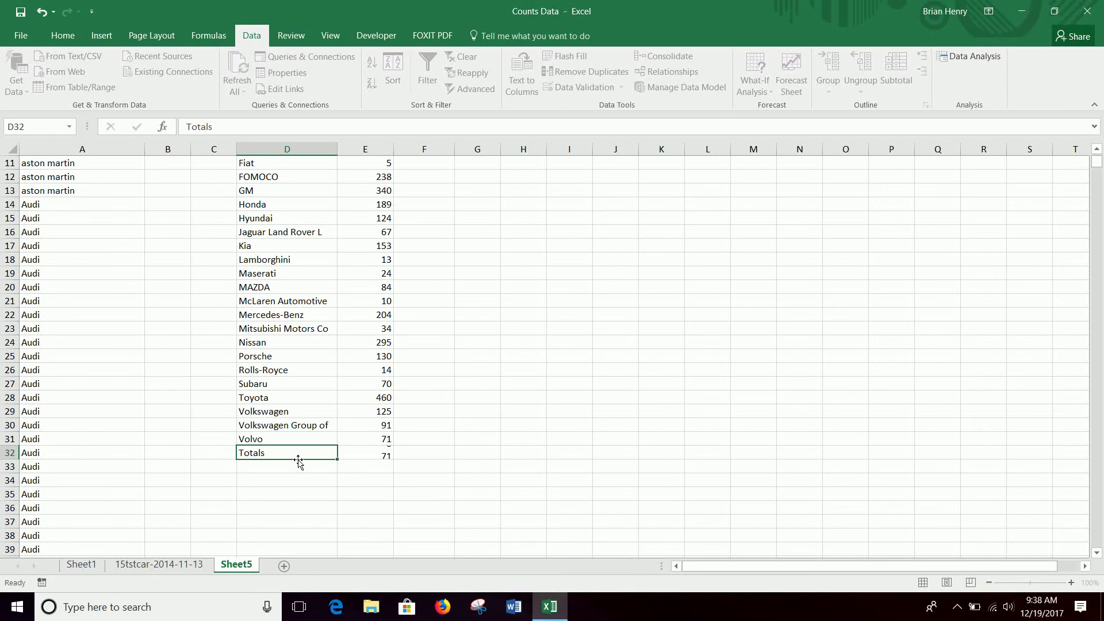
key(Tab)
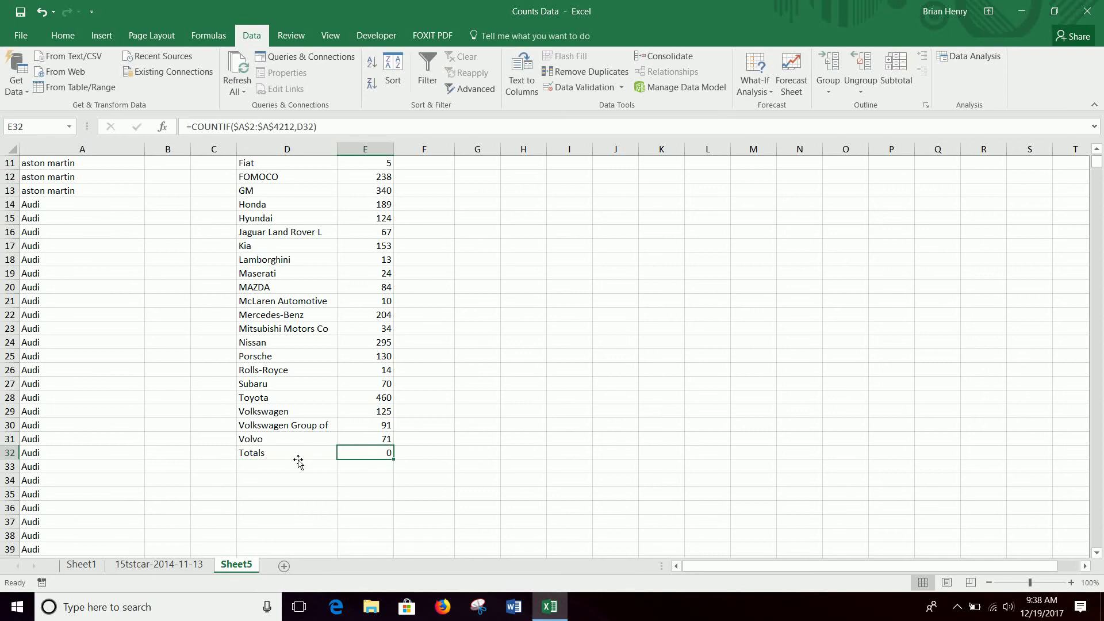
key(alt+=)
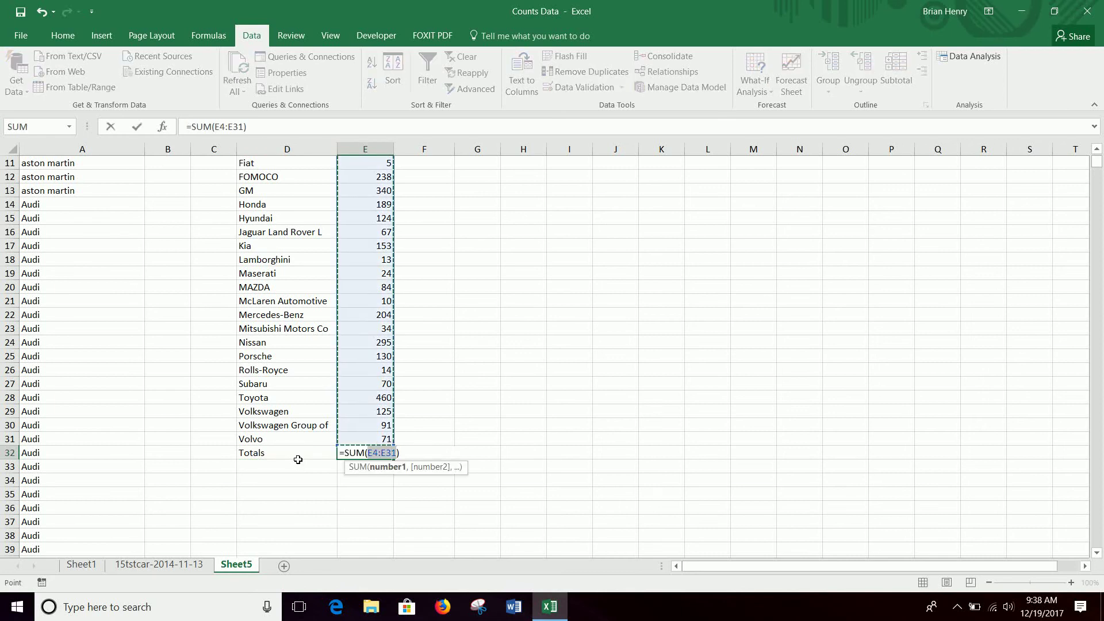
key(Return)
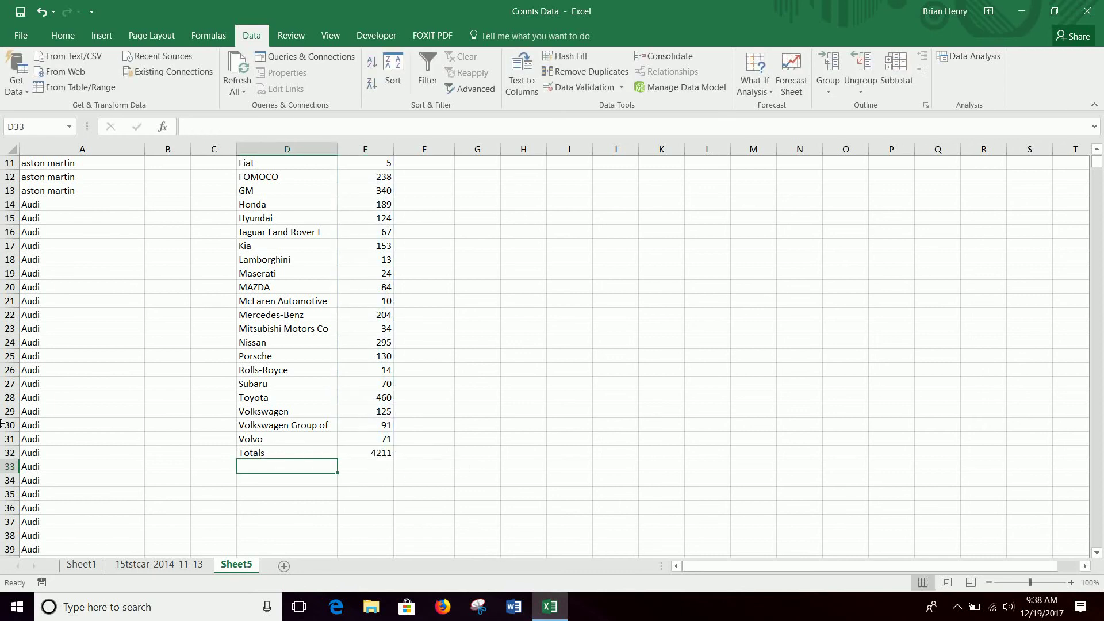
- Jump to the end of the raw manufacturer list to verify the total, then return to the top
click(54, 426)
key(ctrl+Down)
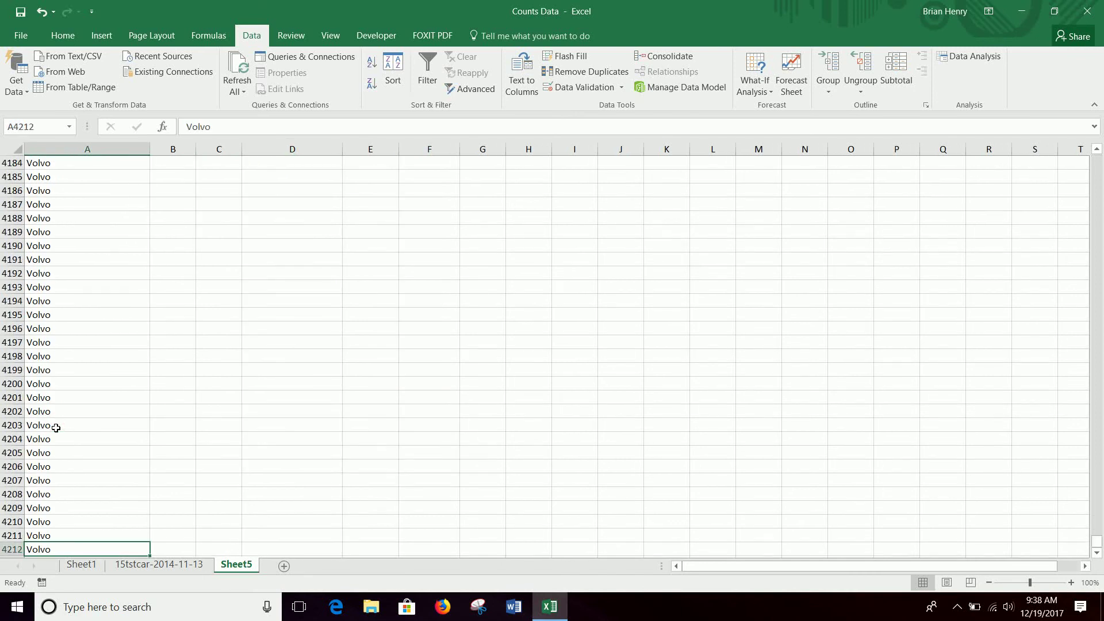
key(Right)
key(ctrl+Up)
key(Left)
key(ctrl+c)
key(Right)
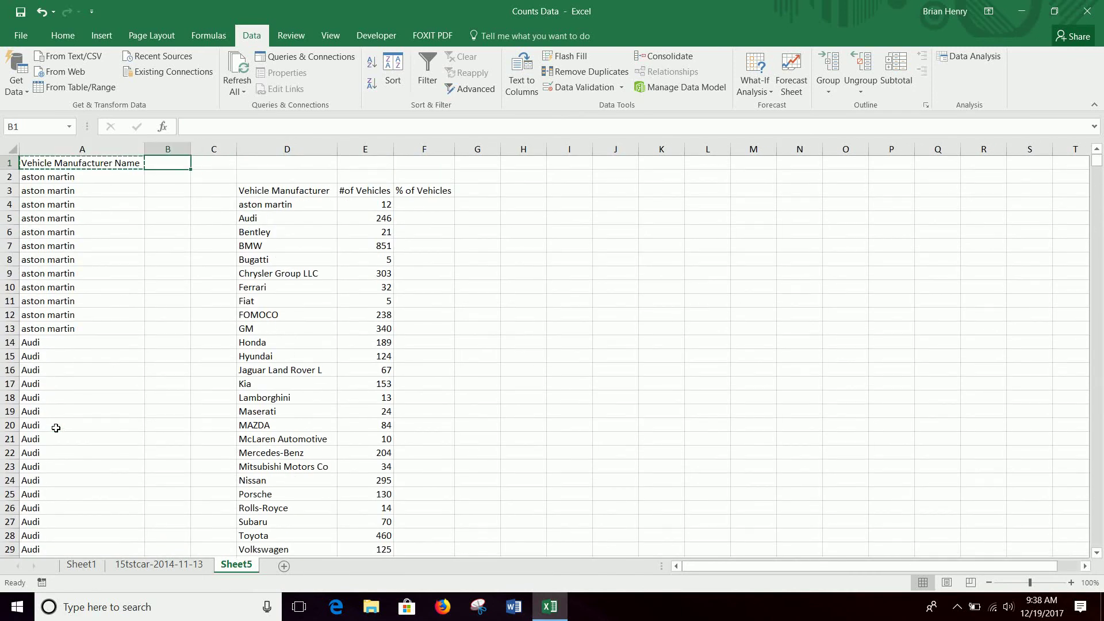
- Enter =E4/$E$32 in F4 for aston martin's share of the vehicle total
click(415, 207)
text(=)
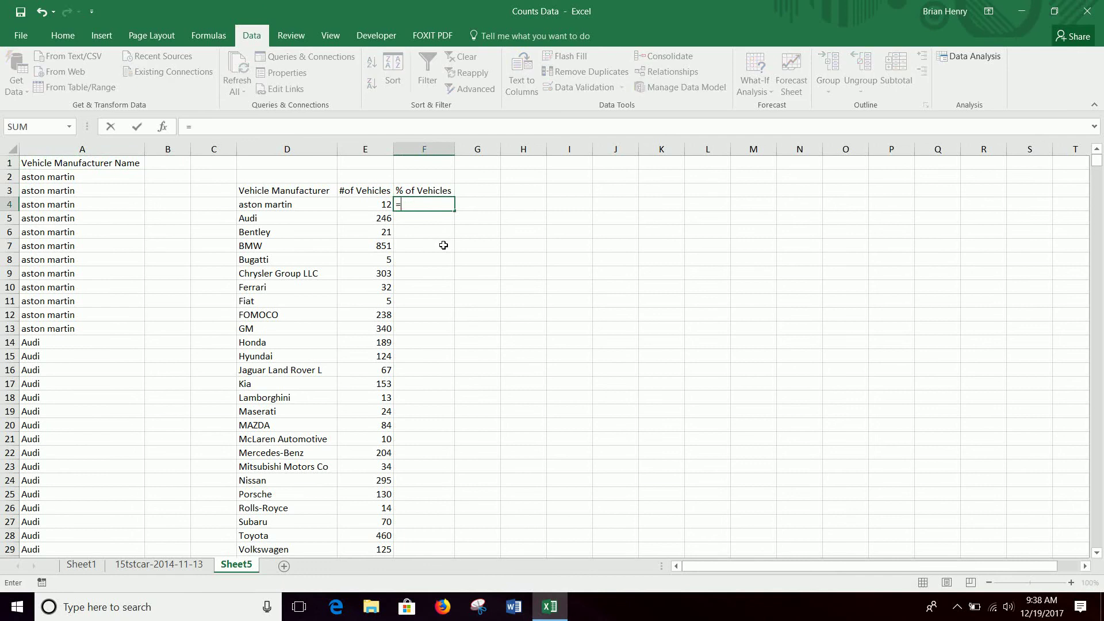
key(Left)
text(/)
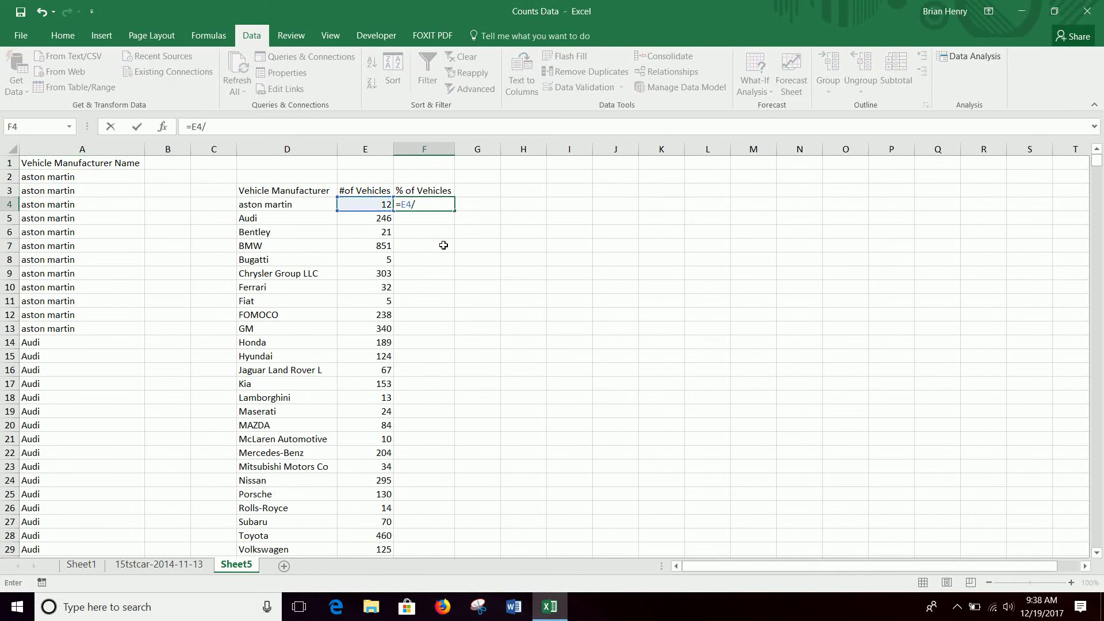
key(Left)
key(Down)
key(ctrl+Down)
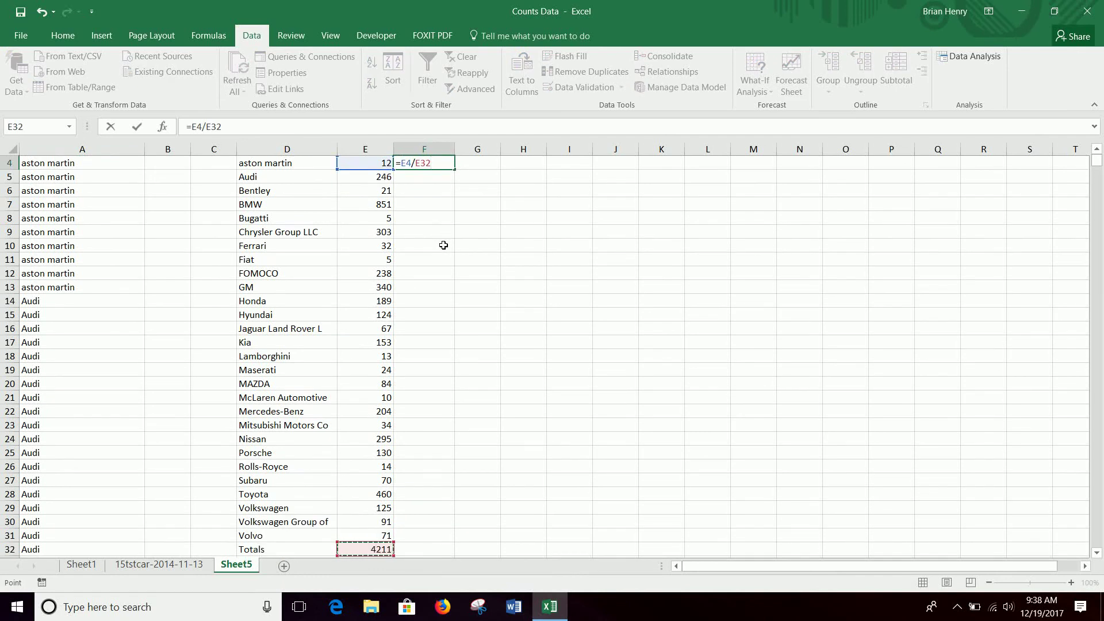
key(Return)
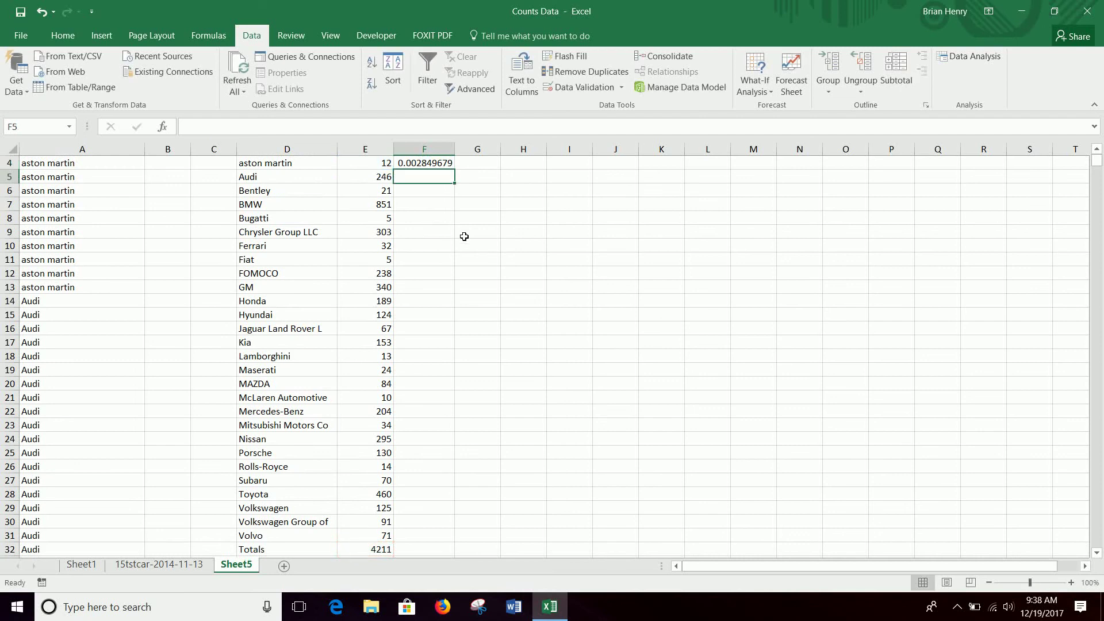
double_click(425, 163)
key(F4)
key(ctrl+Return)
- Fill the share formula down to F31, copy the Totals sum into F32, and select F4:F32
double_click(454, 169)
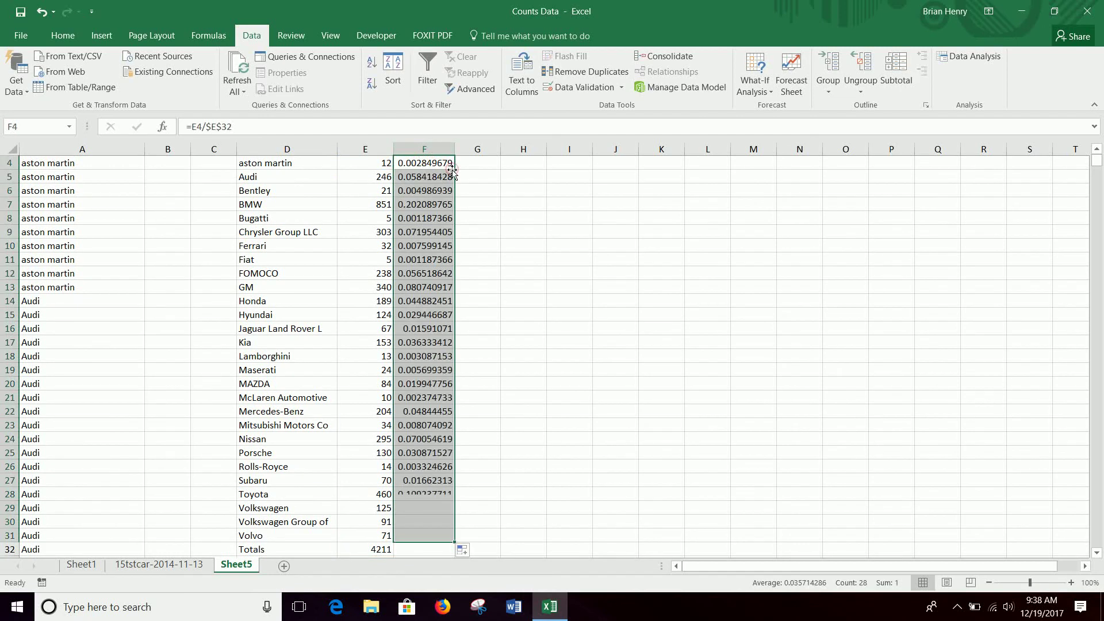
scroll(542, 388, down, 3)
click(367, 407)
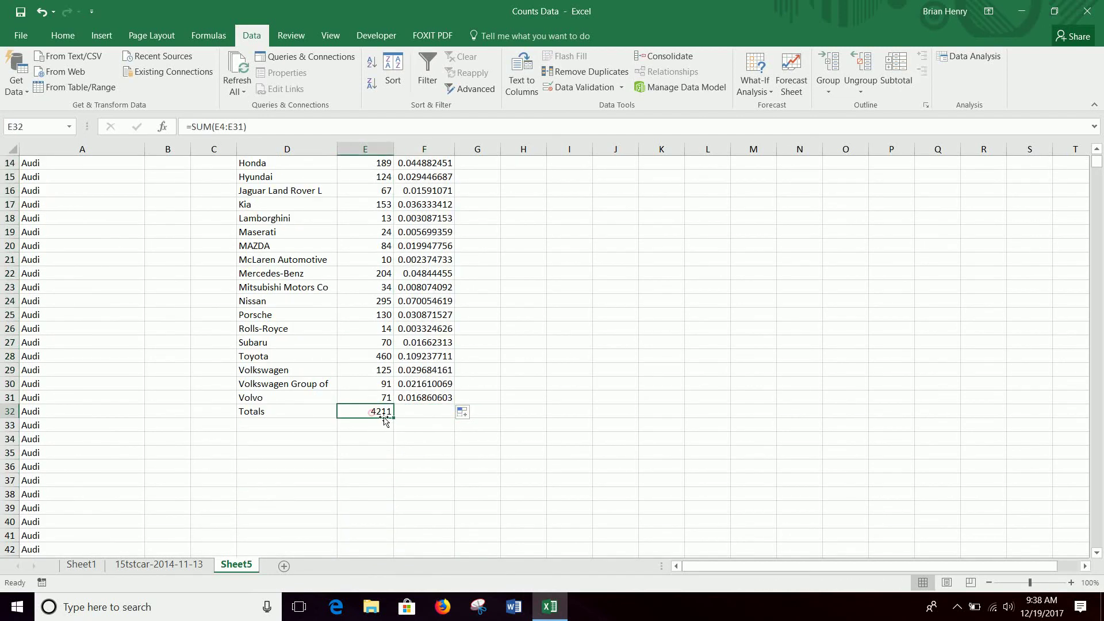
drag(394, 418, 433, 406)
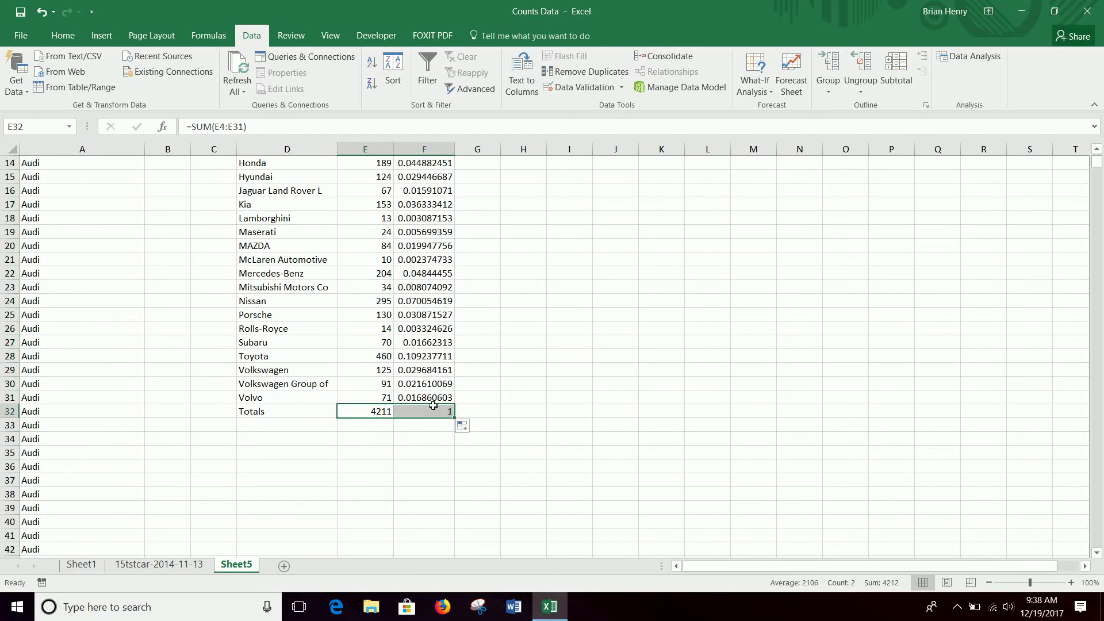
click(431, 408)
key(ctrl+shift+Up)
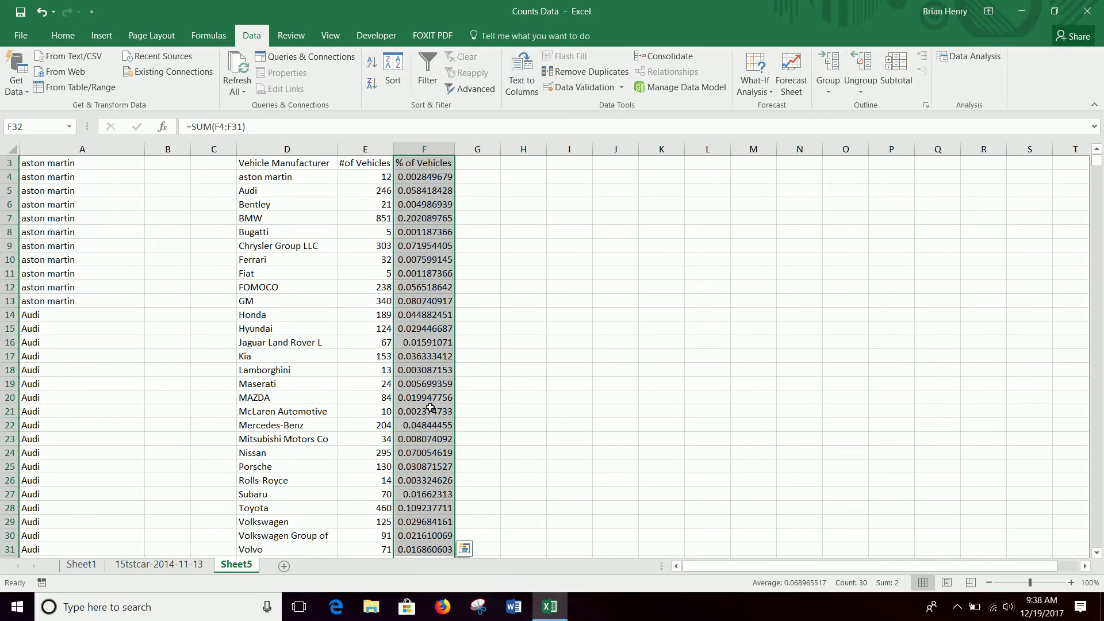
key(shift+Down)
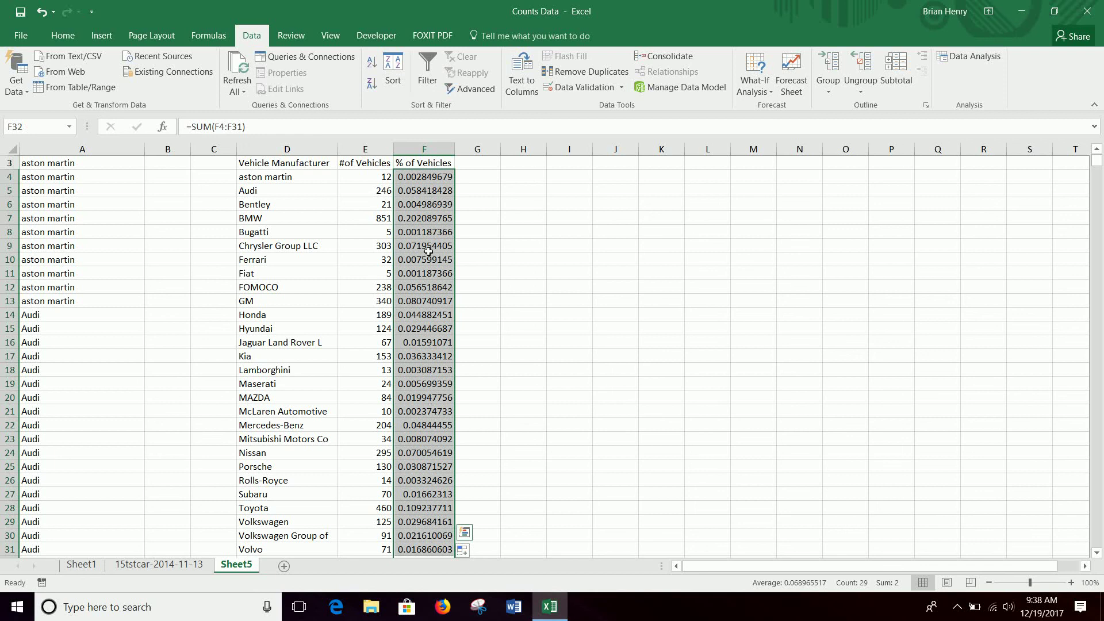
- Format the vehicle shares as percentages with one decimal place
click(69, 40)
click(456, 84)
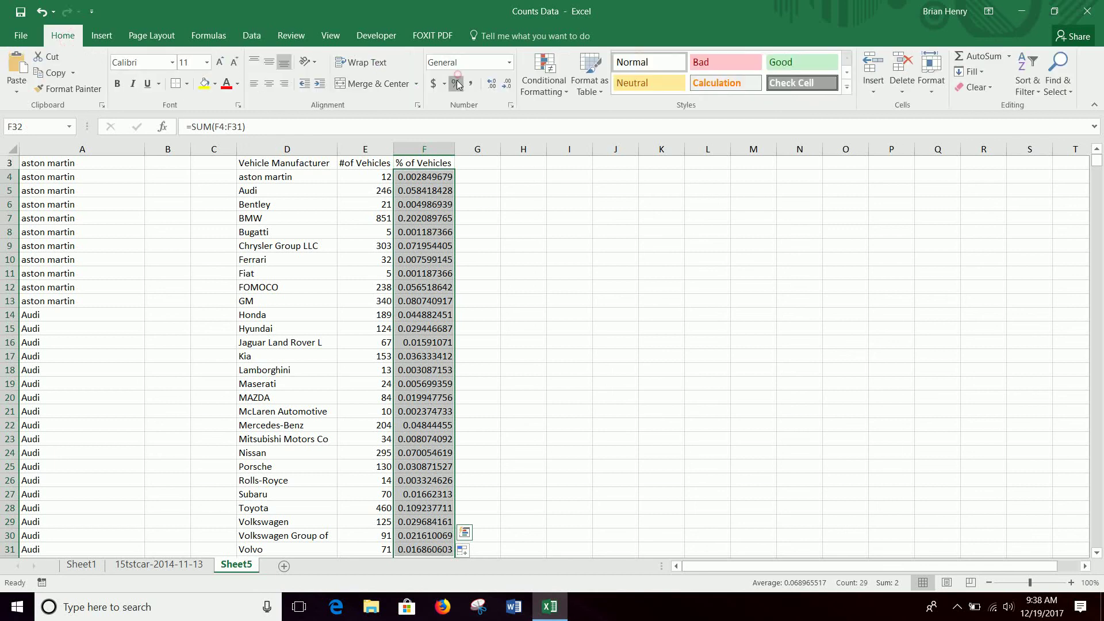
click(493, 84)
- Apply an outside border to the whole manufacturer table D3:F32
click(437, 356)
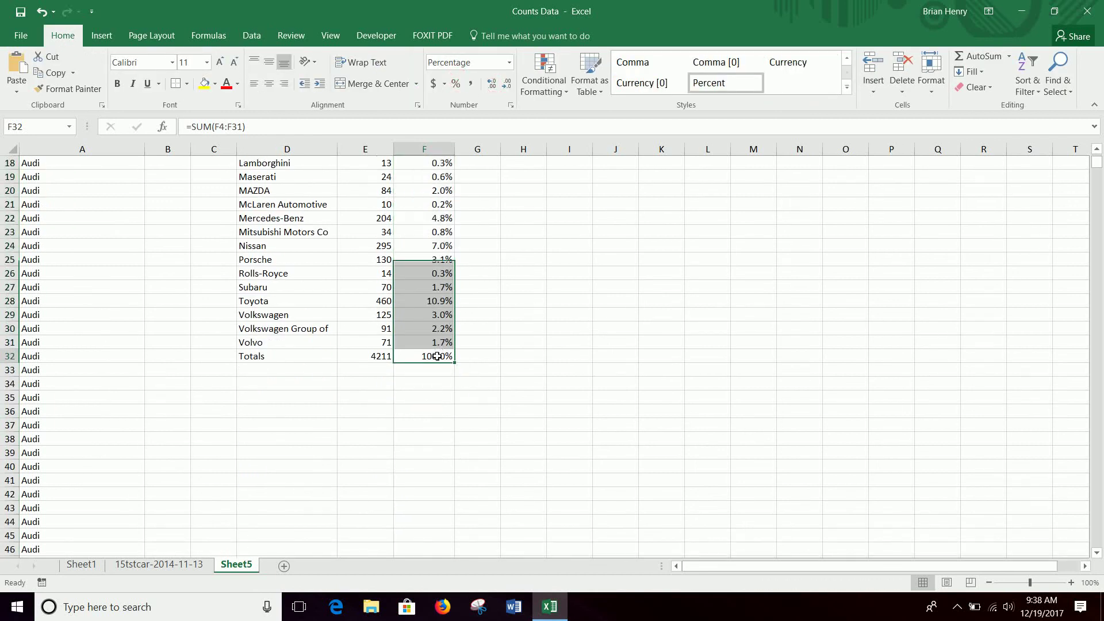
key(ctrl+shift+Left)
key(ctrl+shift+Up)
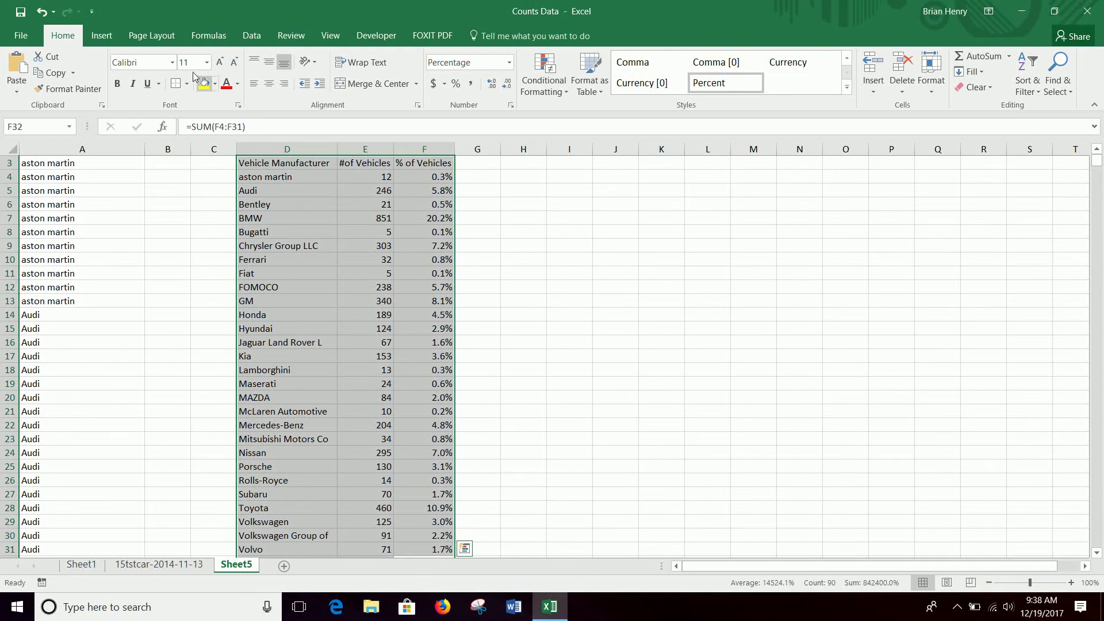
click(187, 83)
click(211, 224)
scroll(212, 227, down, 5)
- Select the manufacturer rows D4:F31 from aston martin to Volvo, then deselect
click(289, 340)
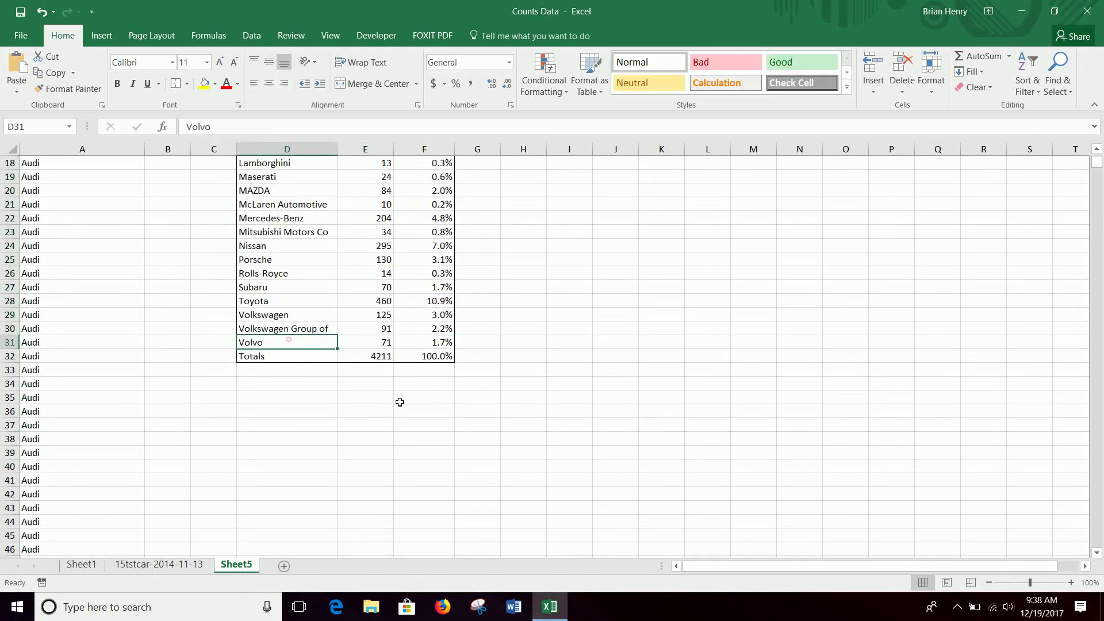
key(shift+Right)
key(shift+Right)
key(shift+Page_Up)
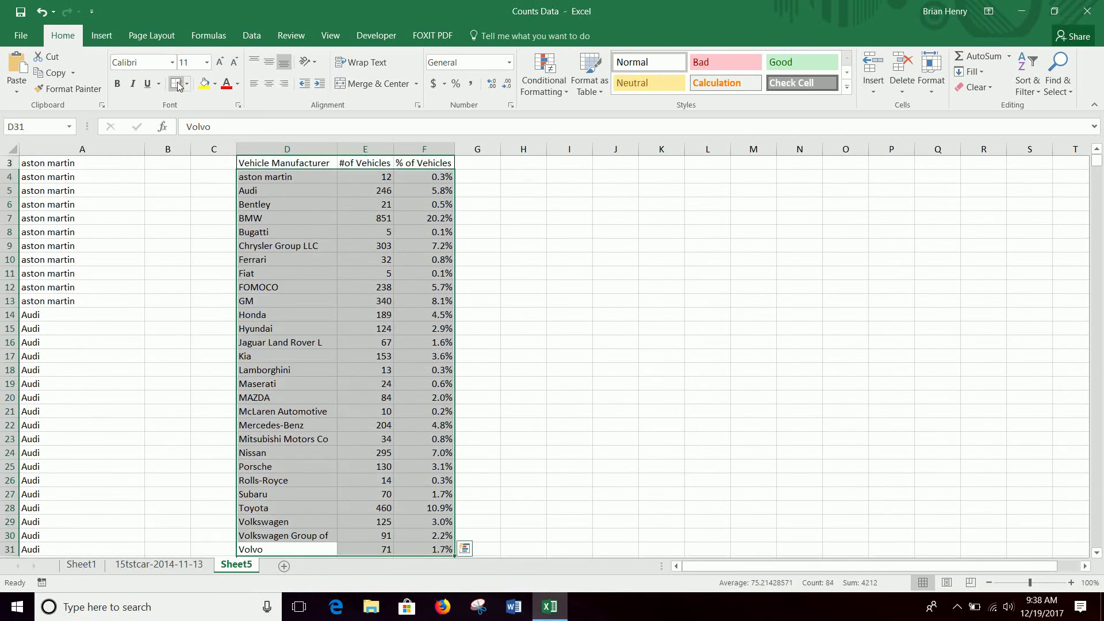
click(590, 329)
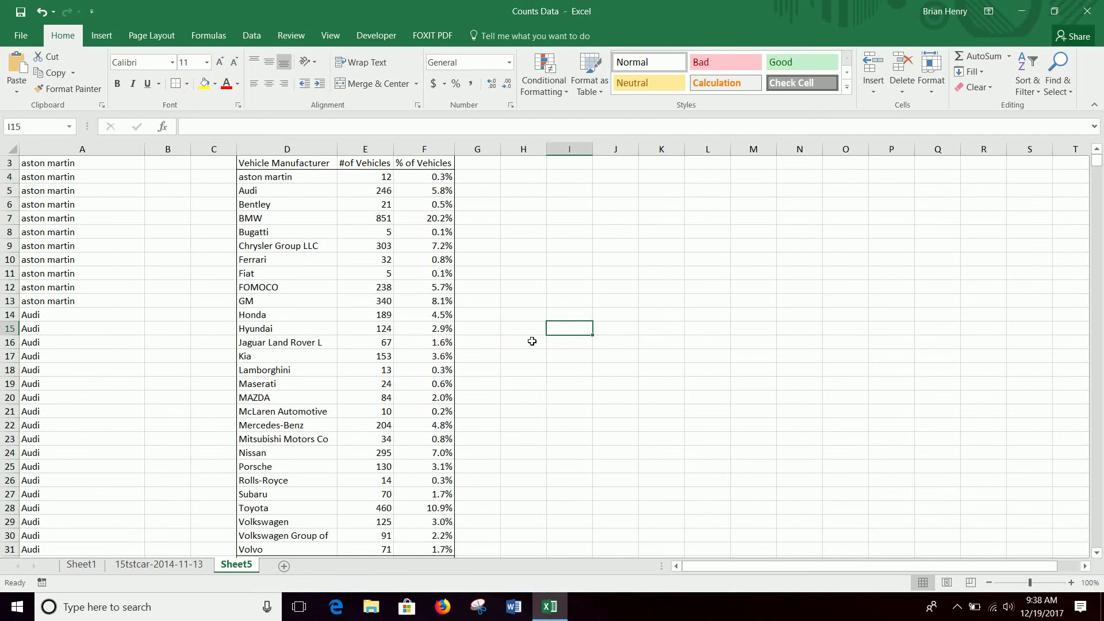